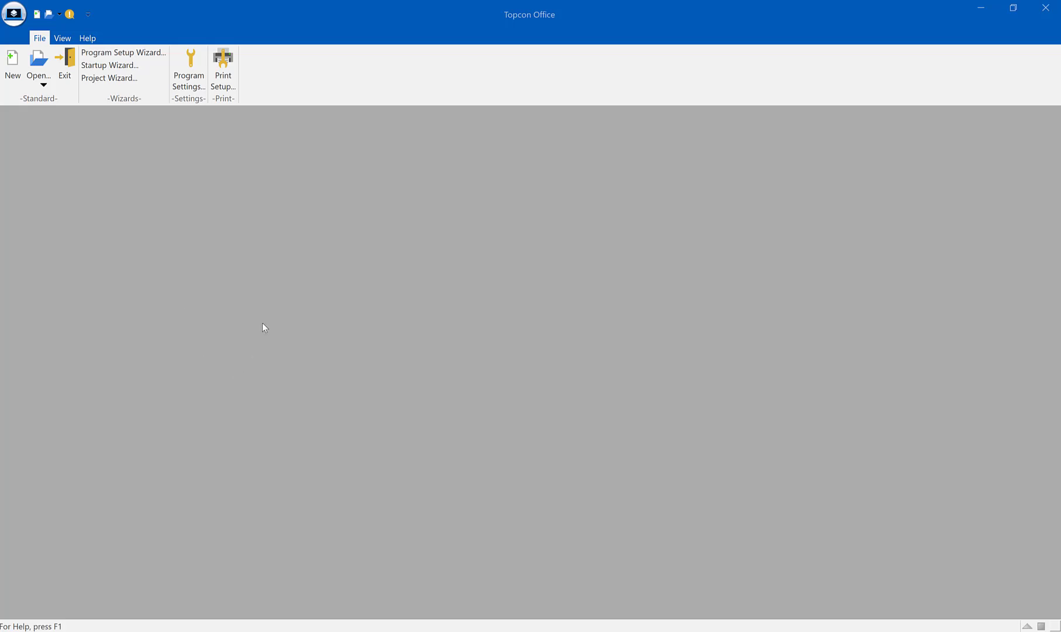
# Create a new job and connect it to the Sitelink3D site 7933 Training Site 2024 in the Professional Services Training organization
pyautogui.click(9, 70)
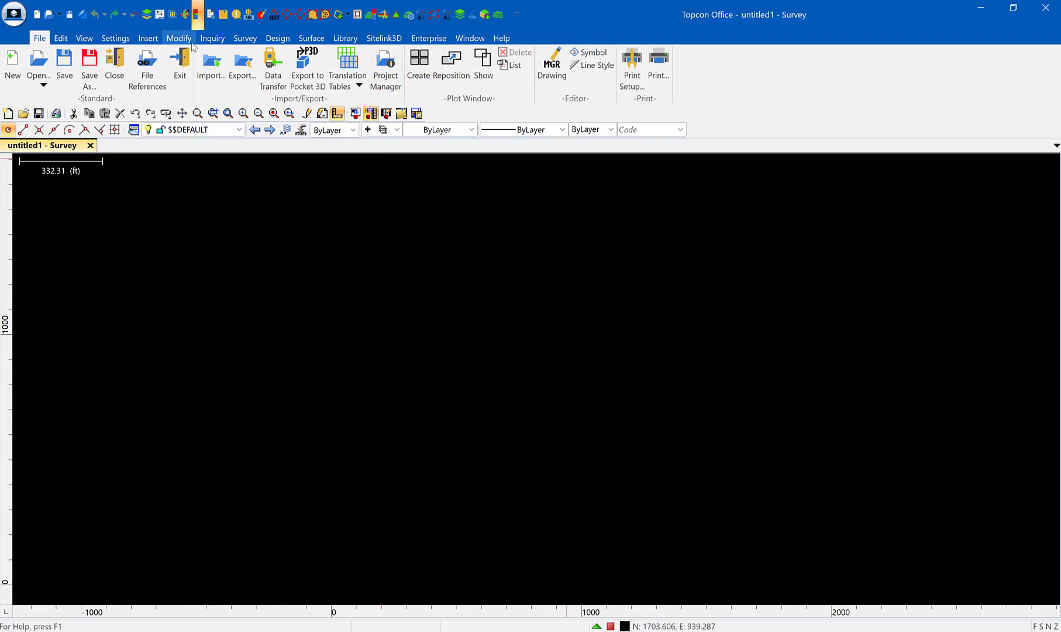
pyautogui.click(384, 40)
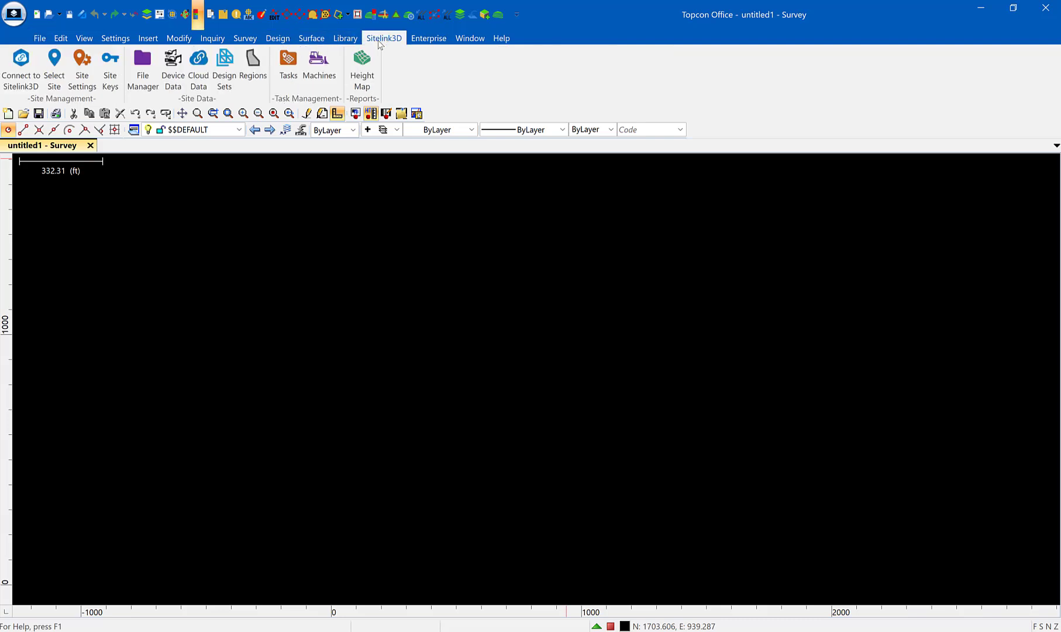
pyautogui.click(21, 66)
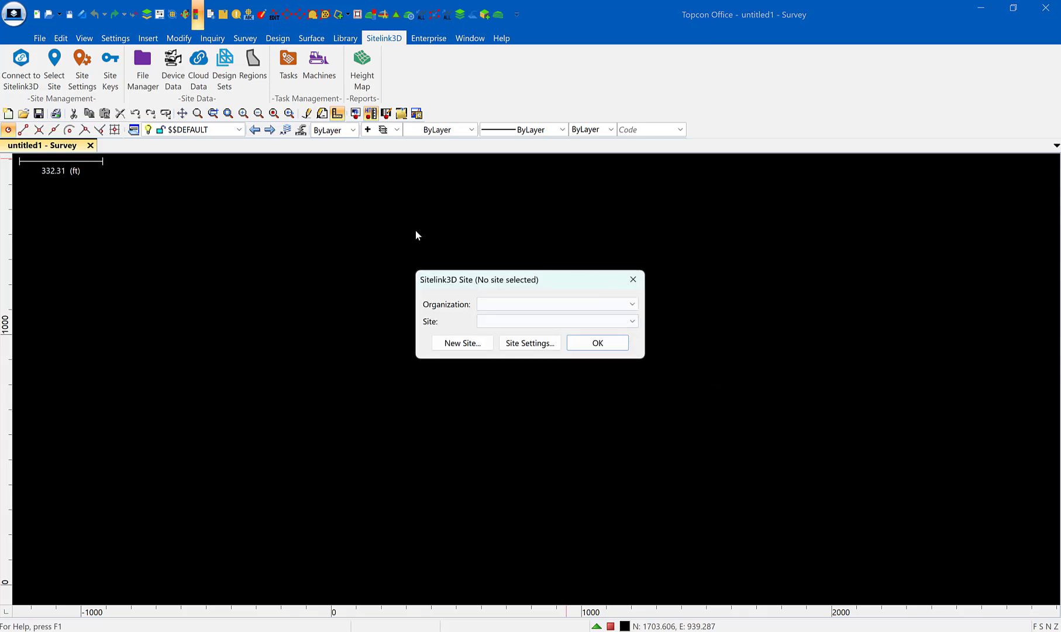
pyautogui.click(559, 305)
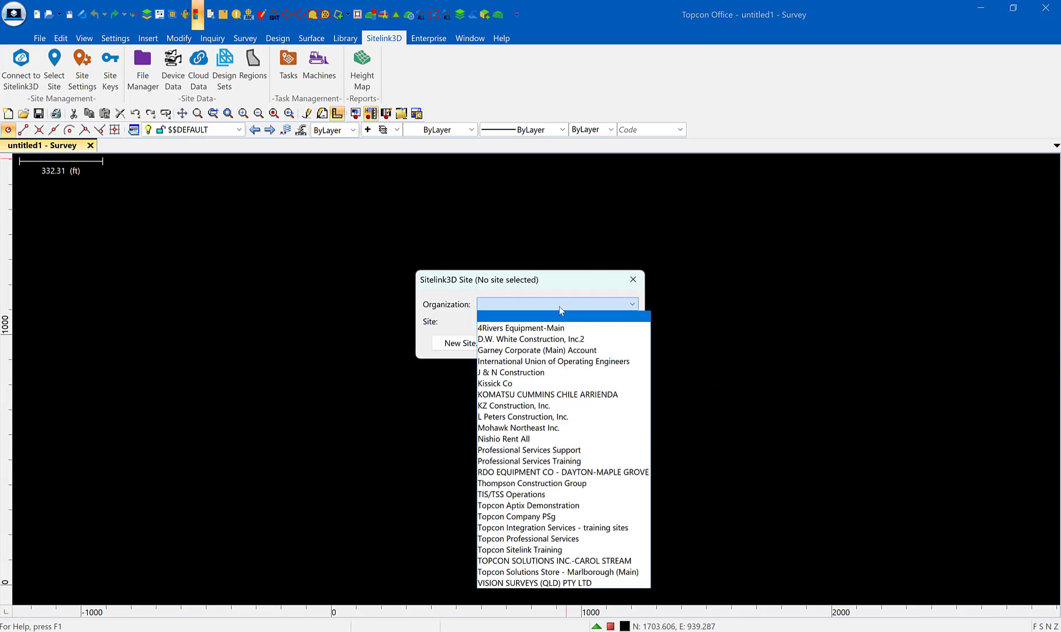
pyautogui.click(557, 462)
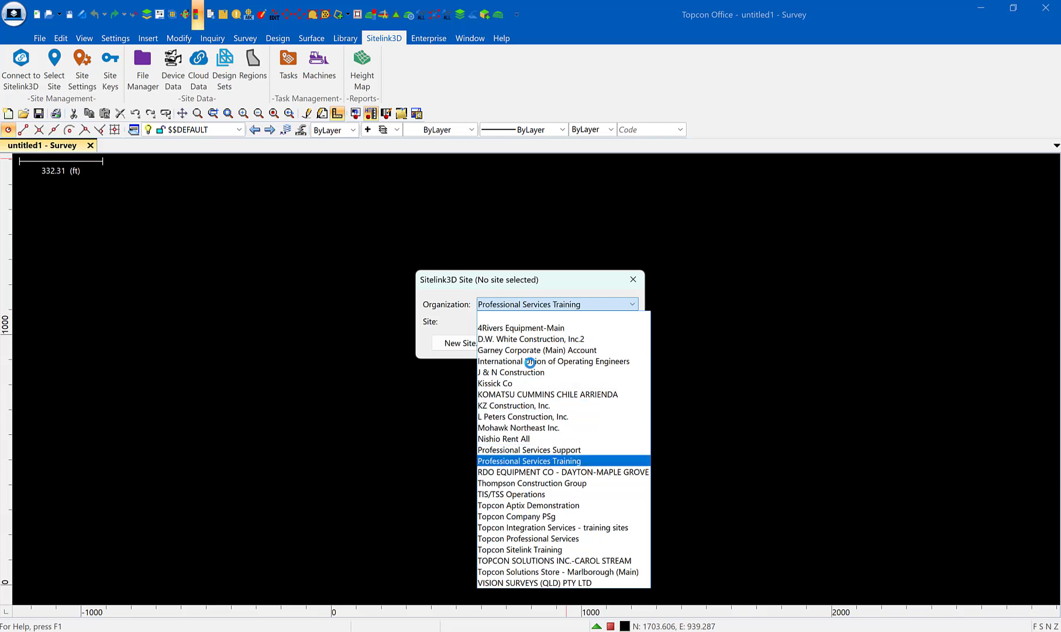
pyautogui.click(513, 321)
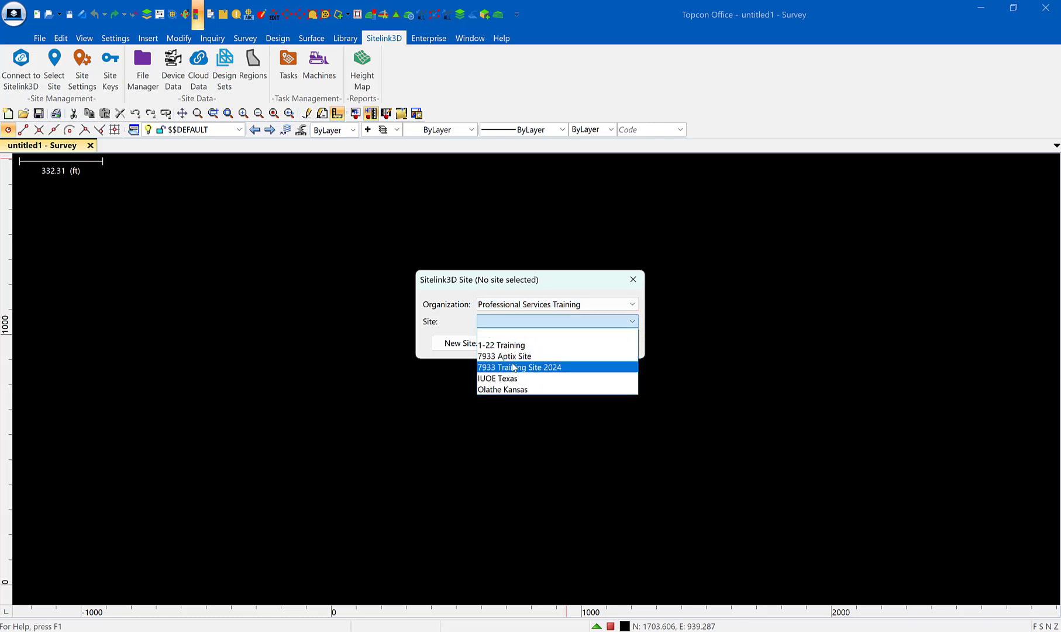
pyautogui.click(543, 373)
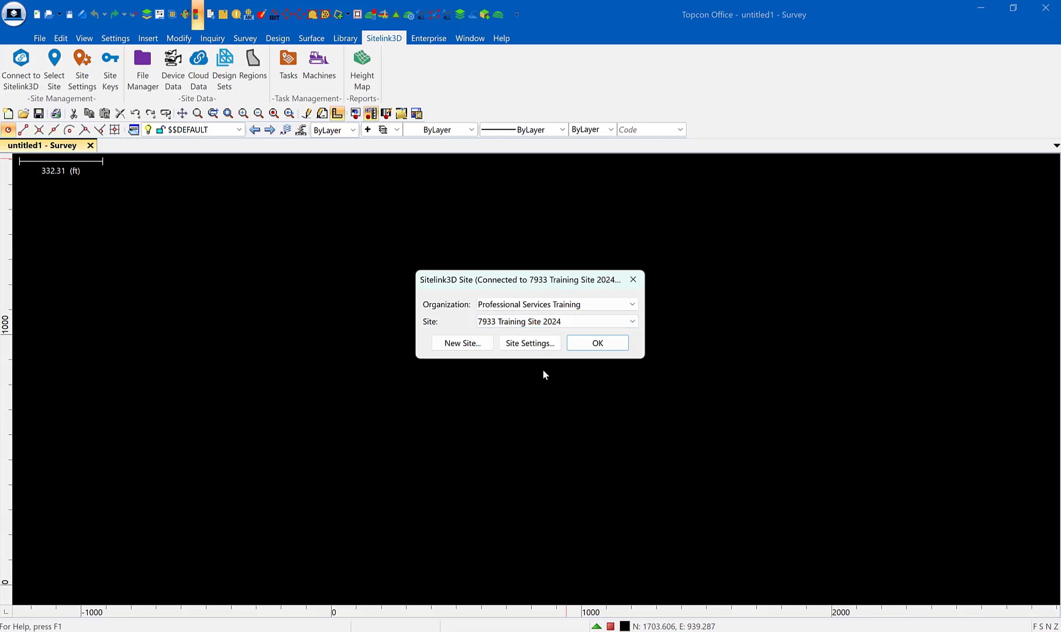
pyautogui.click(602, 345)
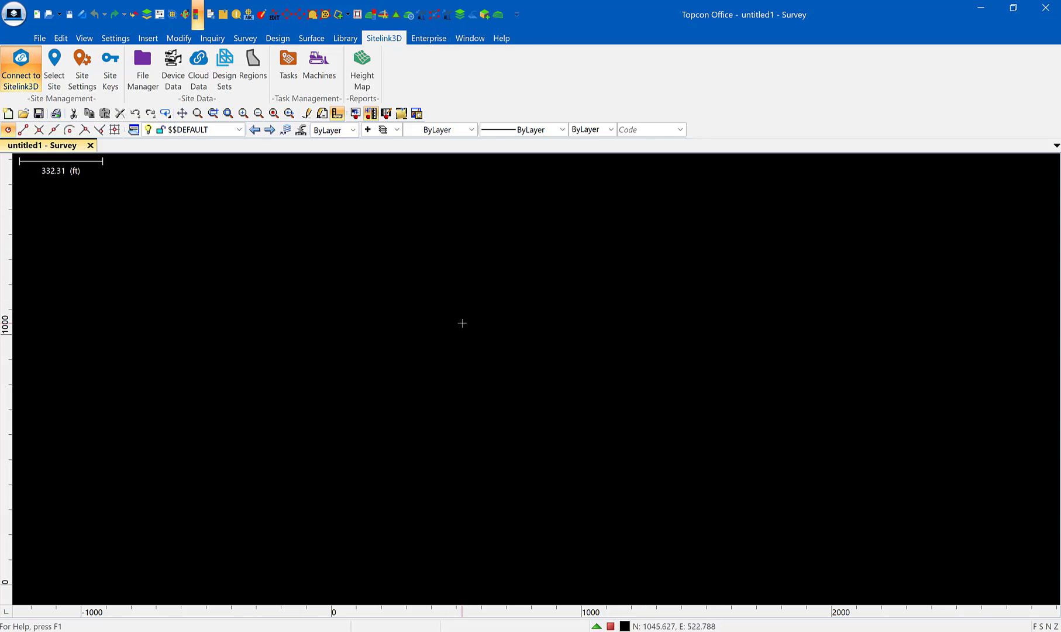
# Import the 12/10/24 Dirtwork Sequence 1 height map report from the Sitelink3D site as a point cloud
pyautogui.click(366, 66)
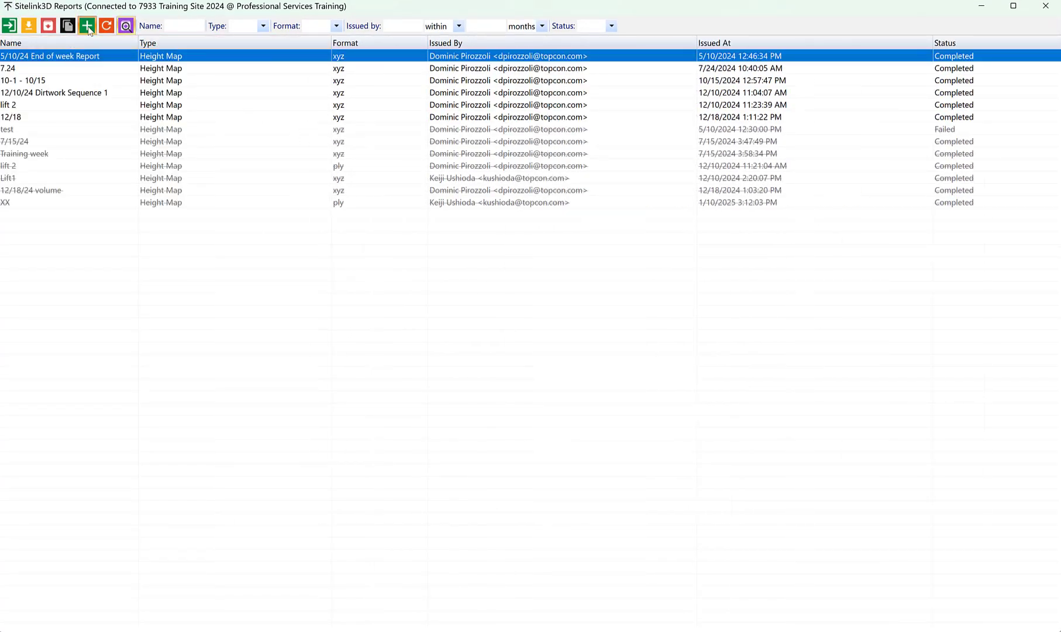
pyautogui.click(88, 27)
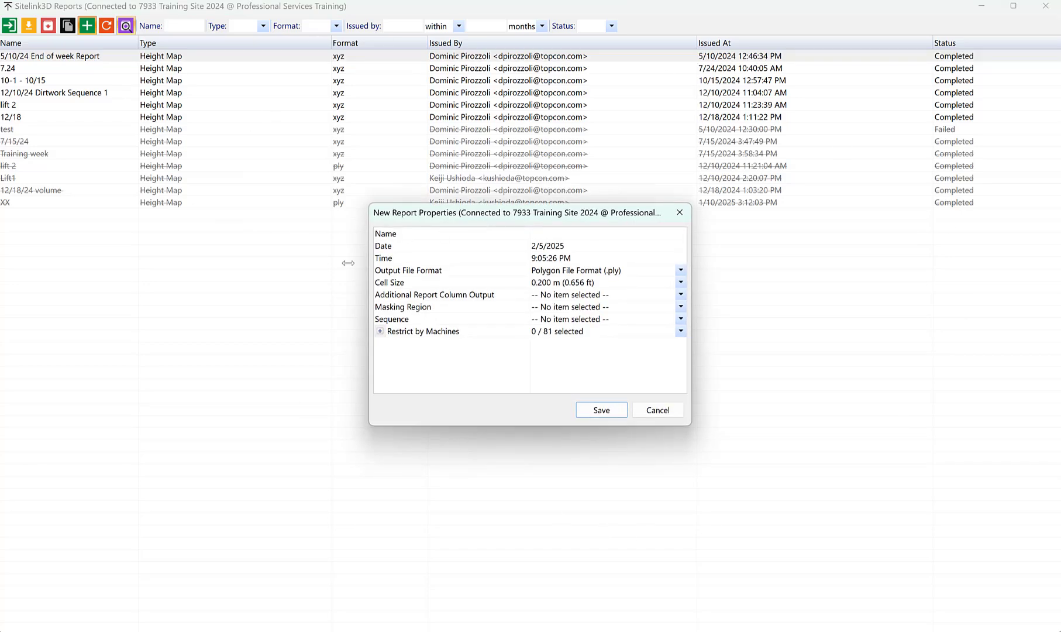
pyautogui.click(658, 409)
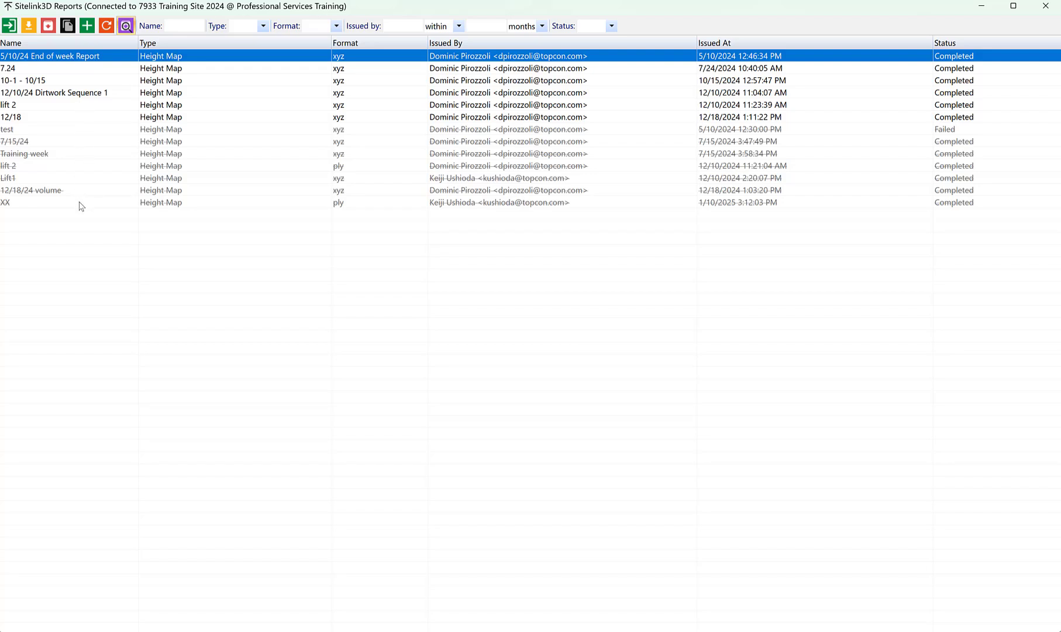
pyautogui.click(40, 95)
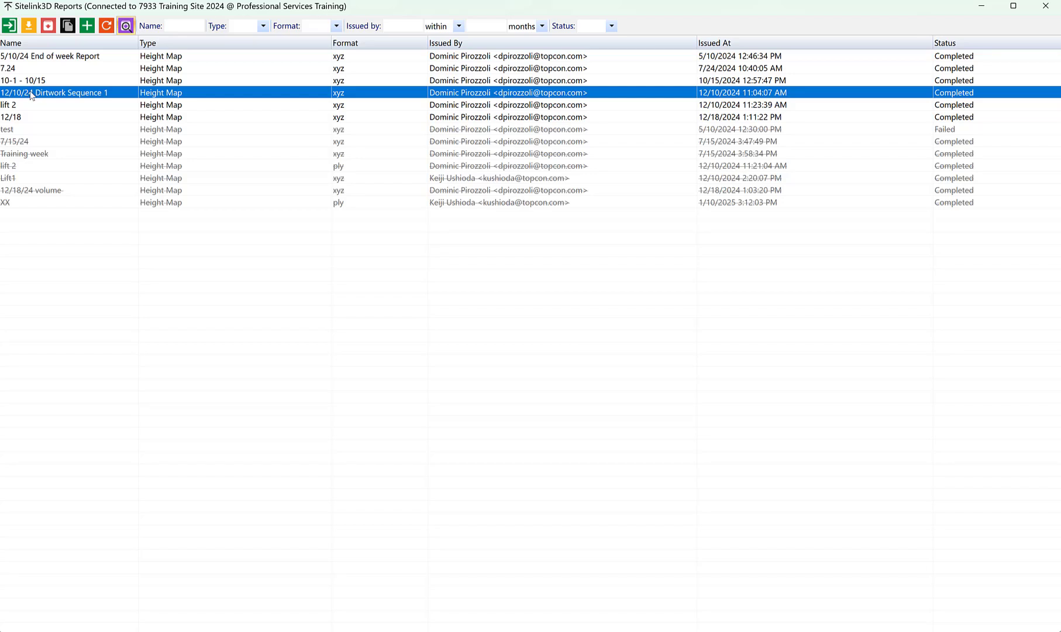
pyautogui.click(10, 26)
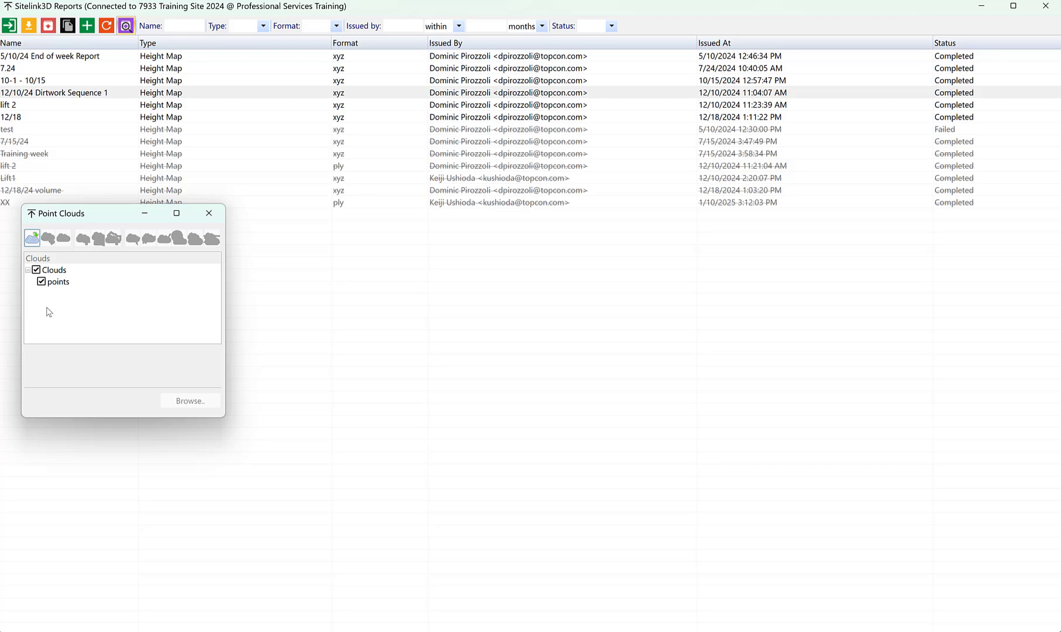
# Rename the imported point cloud to 12-10 Topo
pyautogui.moveTo(88, 215); pyautogui.dragTo(213, 185)
pyautogui.click(182, 256)
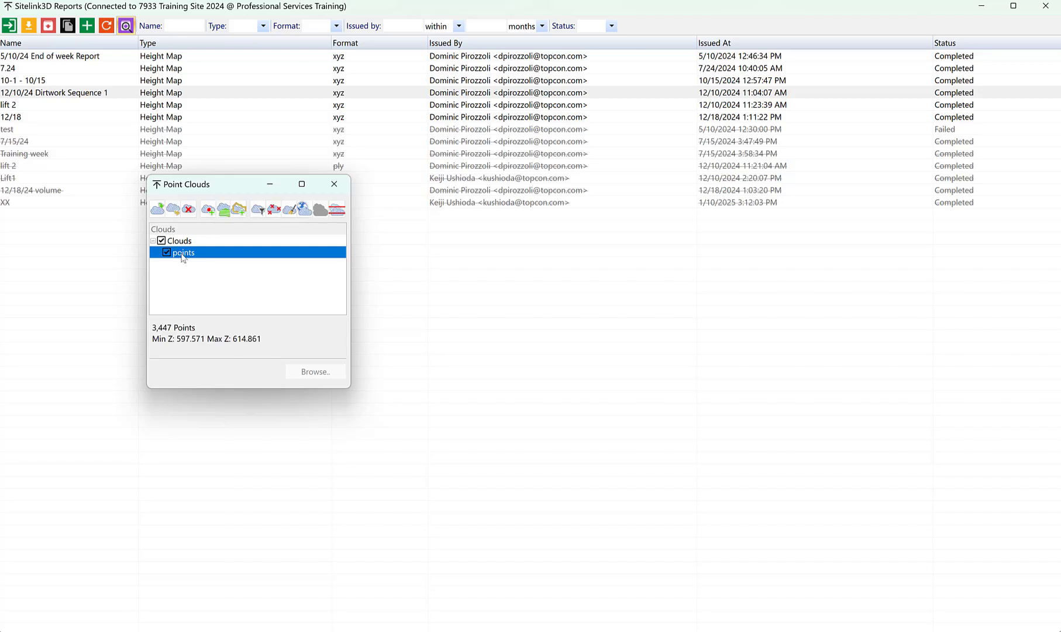
pyautogui.rightClick(182, 257)
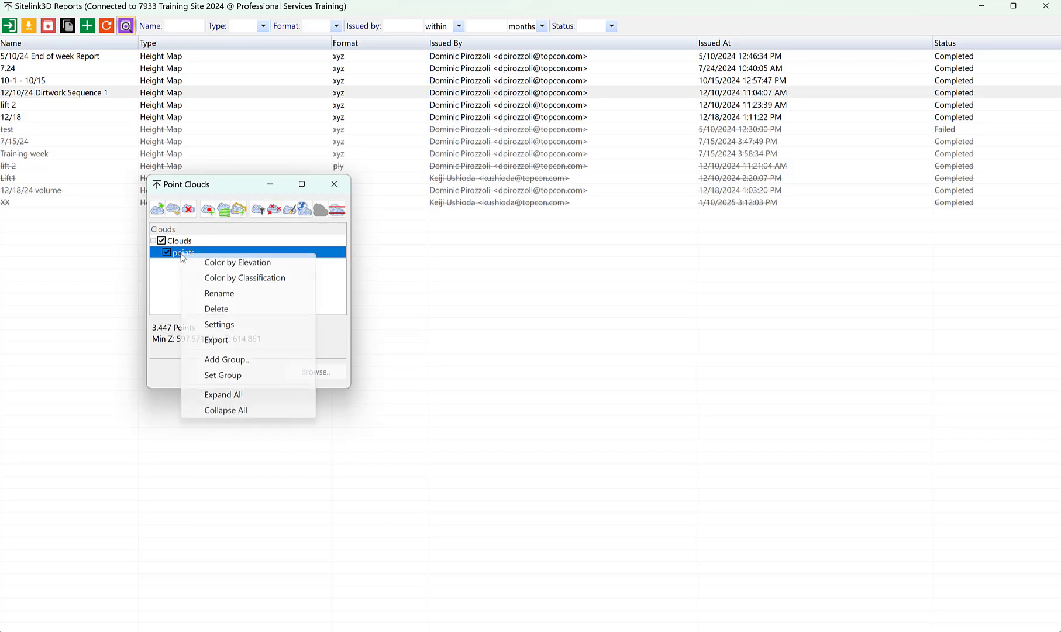
pyautogui.click(229, 294)
pyautogui.write('12-10 Topo')
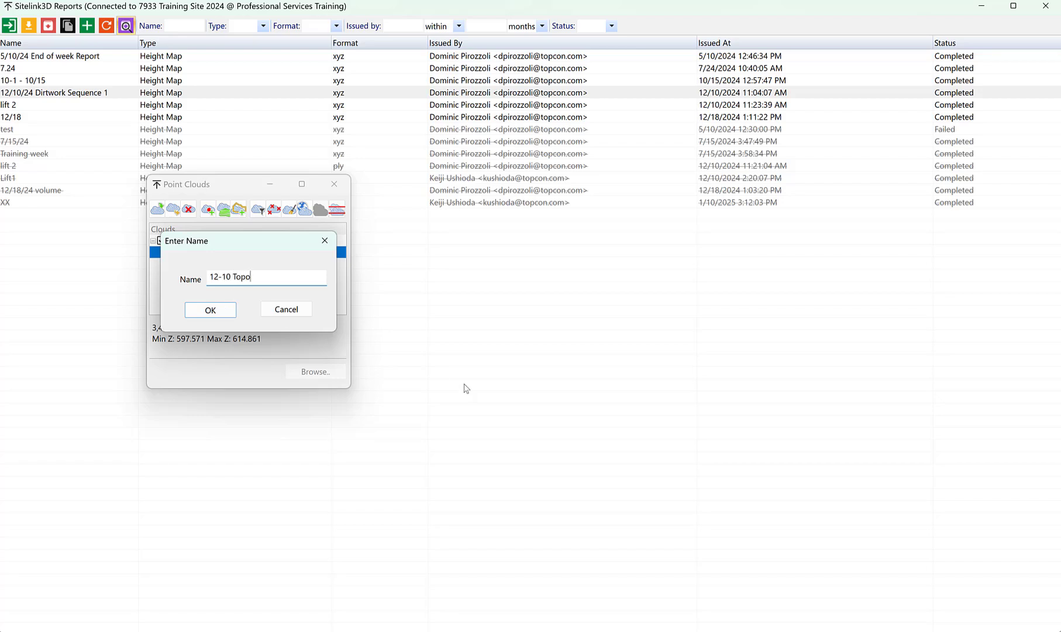
pyautogui.click(233, 311)
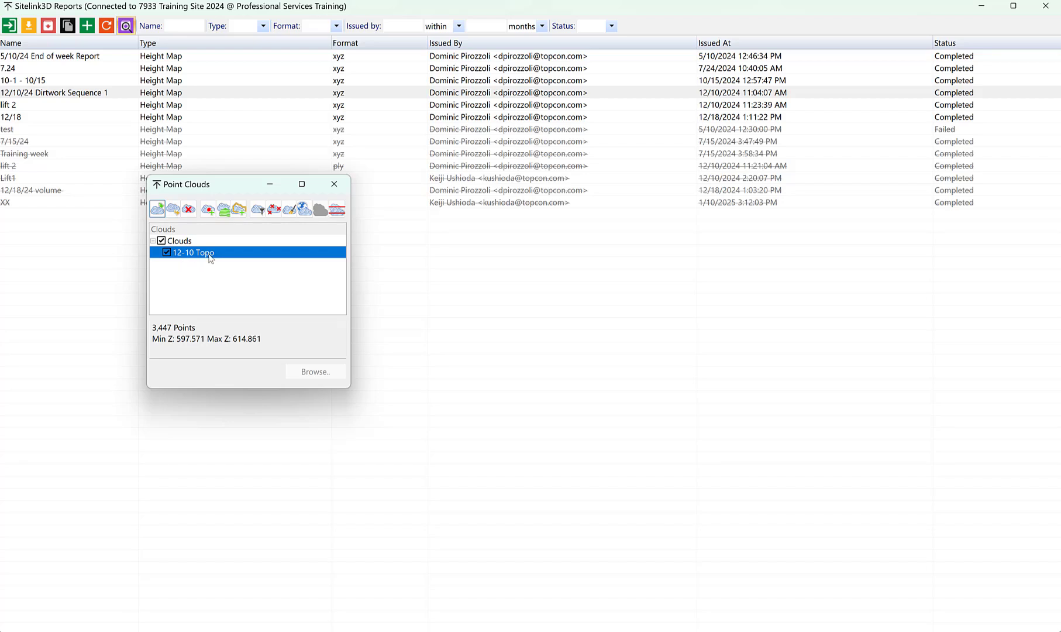
# Create a DTM from the 12-10 Topo cloud, limited by a closed boundary traced closely around the outline of its points
pyautogui.click(224, 210)
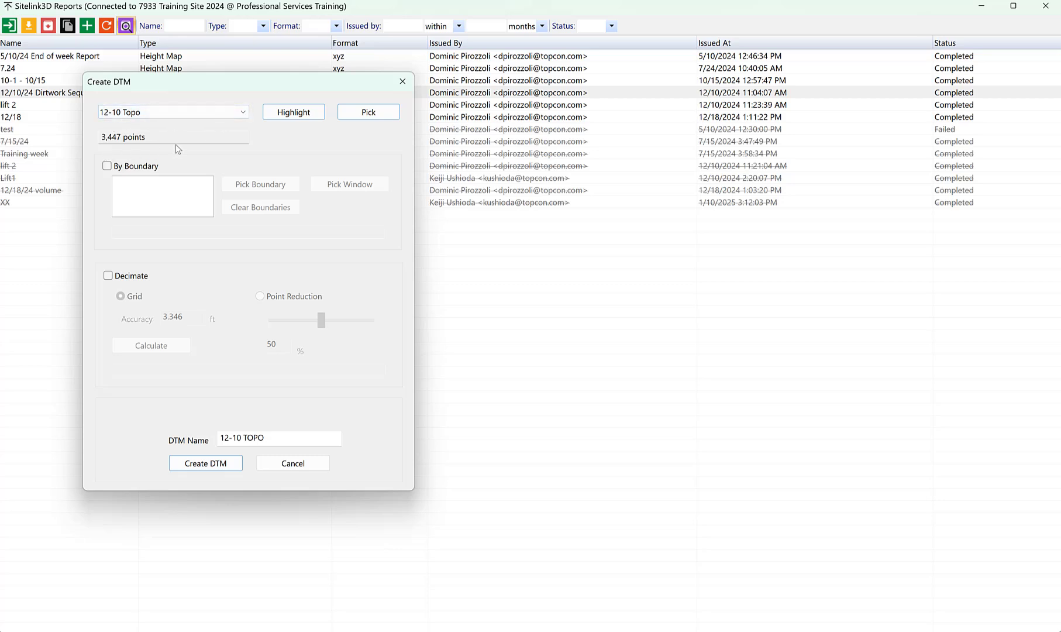
pyautogui.click(107, 167)
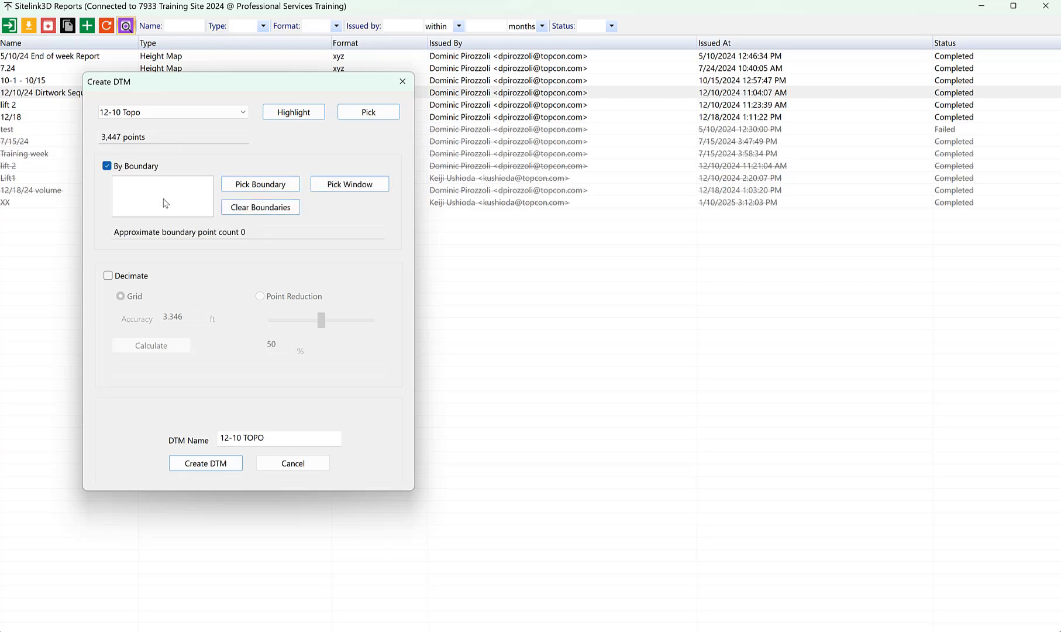
pyautogui.click(270, 187)
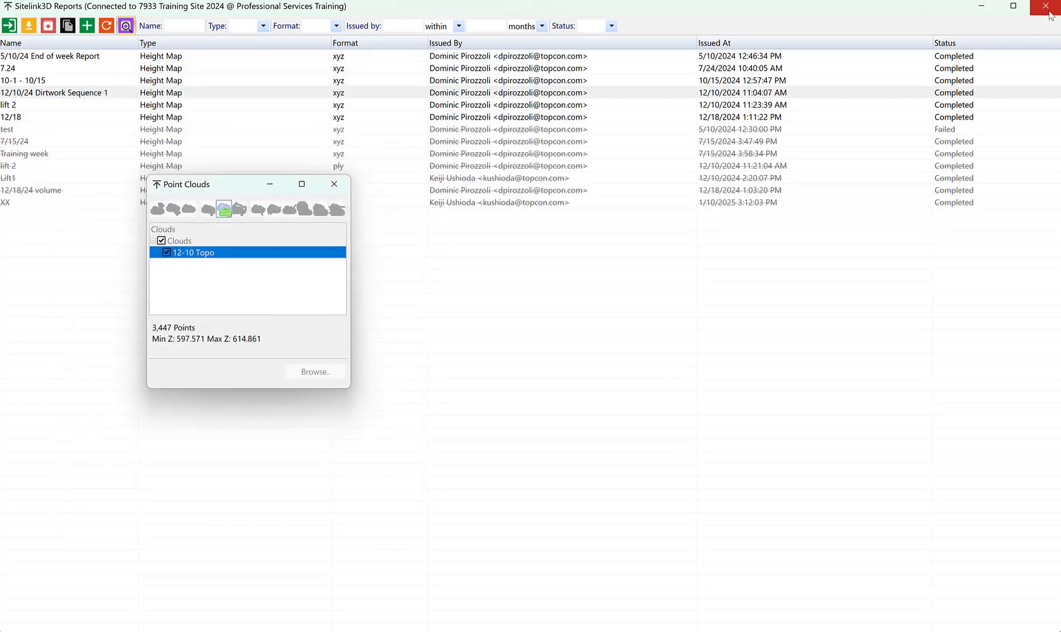
pyautogui.click(1046, 6)
pyautogui.scroll(-3, 624, 429)
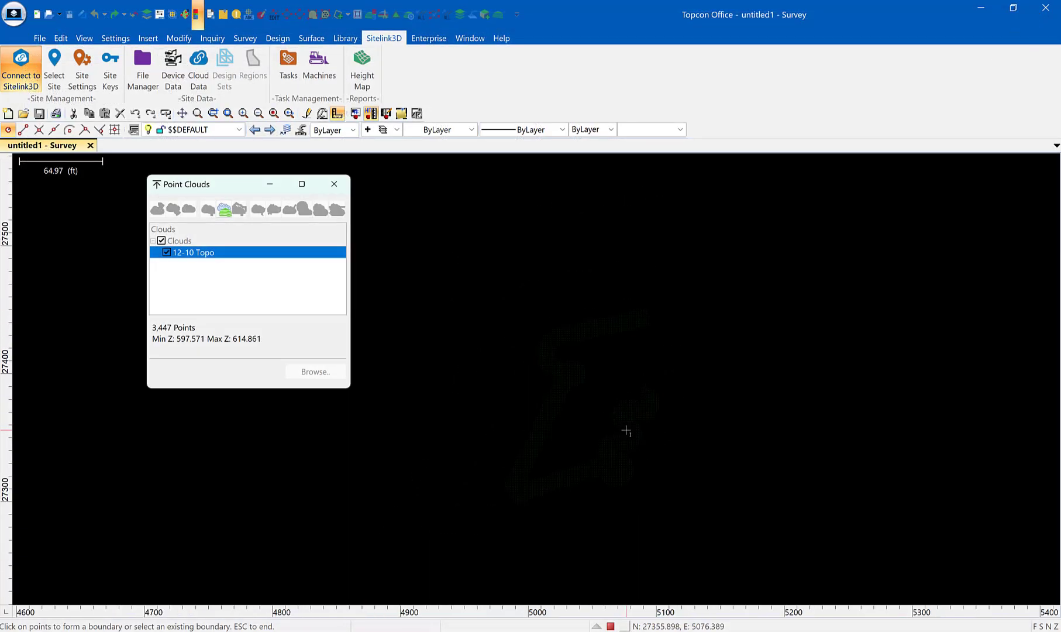
pyautogui.click(585, 496)
pyautogui.click(637, 478)
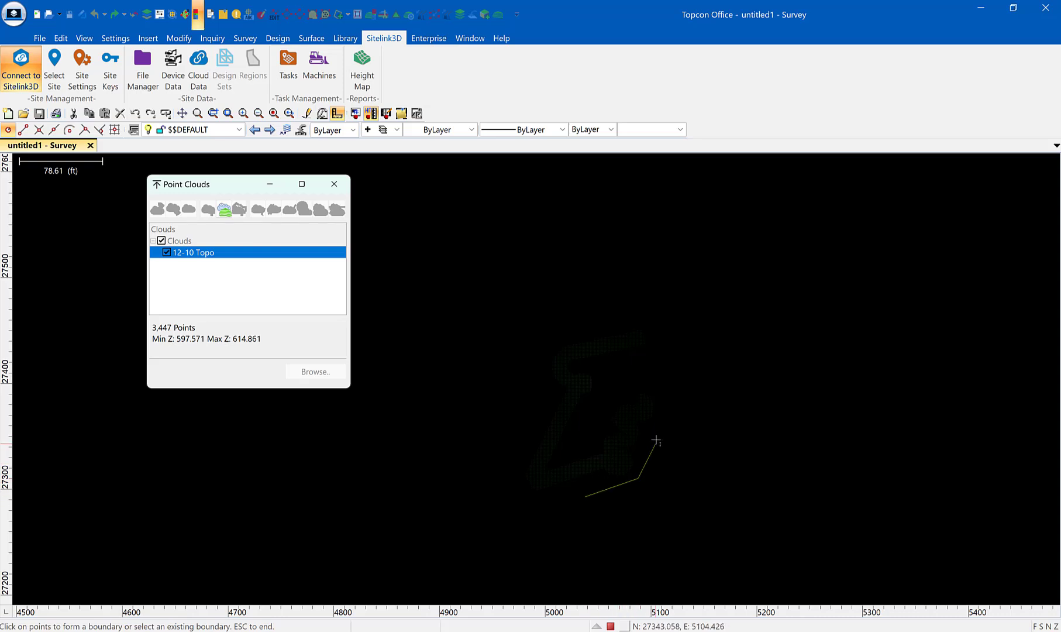
pyautogui.click(666, 405)
pyautogui.click(651, 379)
pyautogui.click(617, 390)
pyautogui.click(616, 399)
pyautogui.click(611, 405)
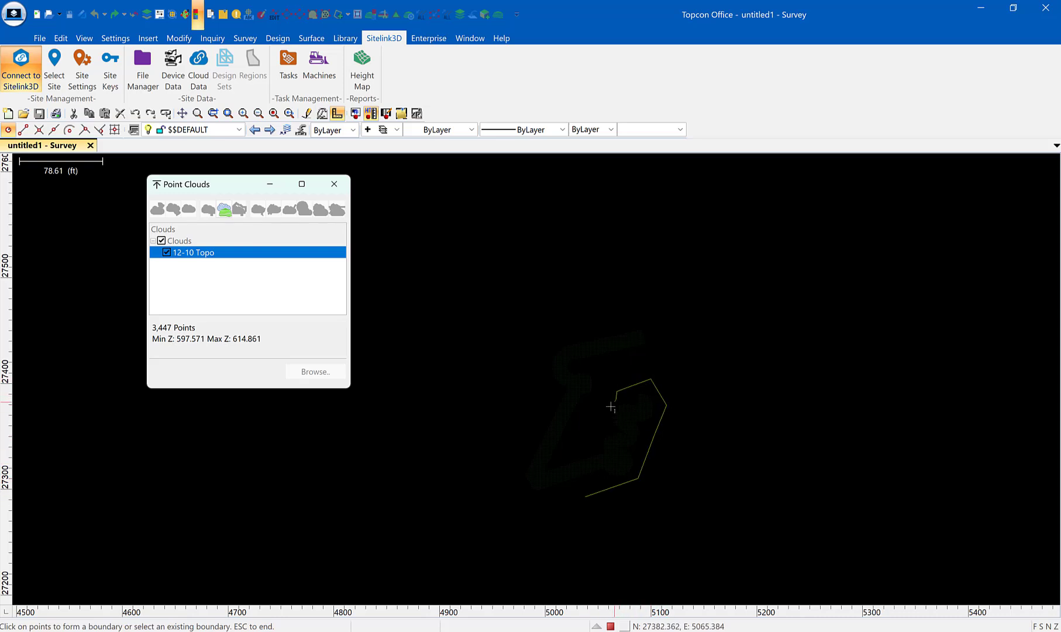
pyautogui.click(606, 411)
pyautogui.click(607, 423)
pyautogui.click(603, 429)
pyautogui.click(593, 443)
pyautogui.click(554, 459)
pyautogui.click(560, 445)
pyautogui.click(569, 433)
pyautogui.click(582, 410)
pyautogui.click(588, 404)
pyautogui.click(596, 389)
pyautogui.click(602, 374)
pyautogui.click(593, 369)
pyautogui.click(580, 370)
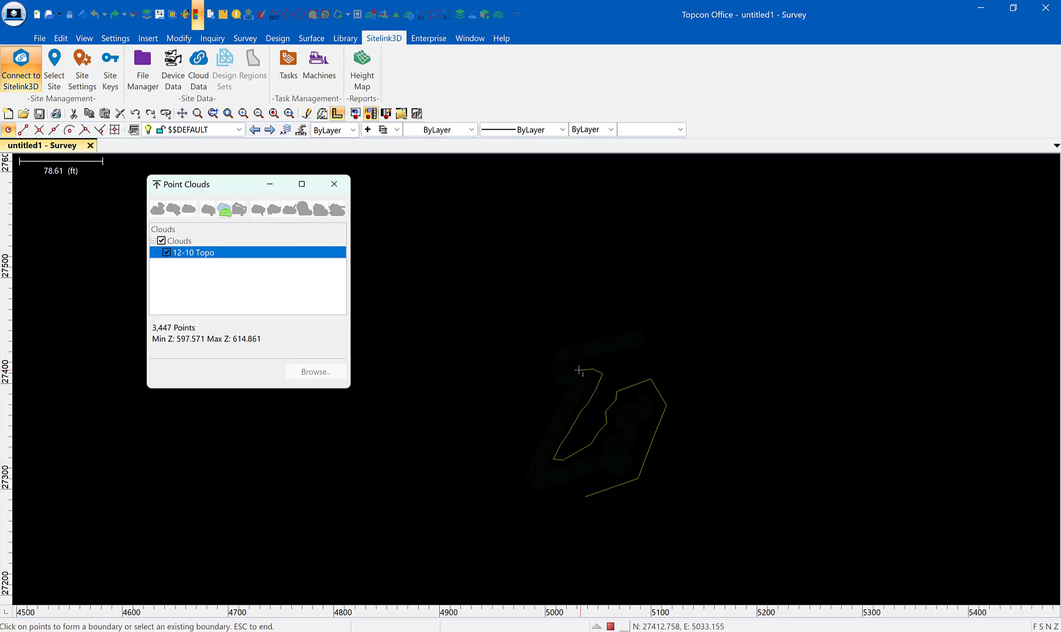
pyautogui.click(583, 365)
pyautogui.click(587, 362)
pyautogui.click(603, 360)
pyautogui.click(621, 357)
pyautogui.click(651, 348)
pyautogui.click(655, 338)
pyautogui.click(649, 327)
pyautogui.click(641, 321)
pyautogui.click(621, 324)
pyautogui.click(598, 330)
pyautogui.click(561, 341)
pyautogui.click(544, 355)
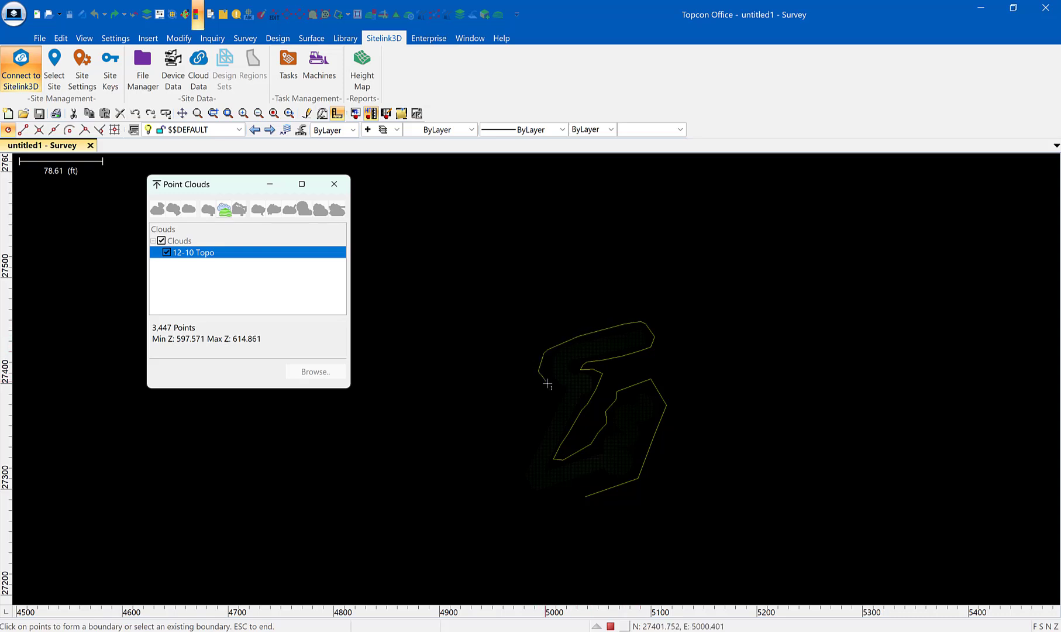
pyautogui.click(549, 386)
pyautogui.click(548, 405)
pyautogui.click(544, 422)
pyautogui.click(528, 442)
pyautogui.click(514, 462)
pyautogui.click(507, 486)
pyautogui.click(548, 501)
pyautogui.click(586, 496)
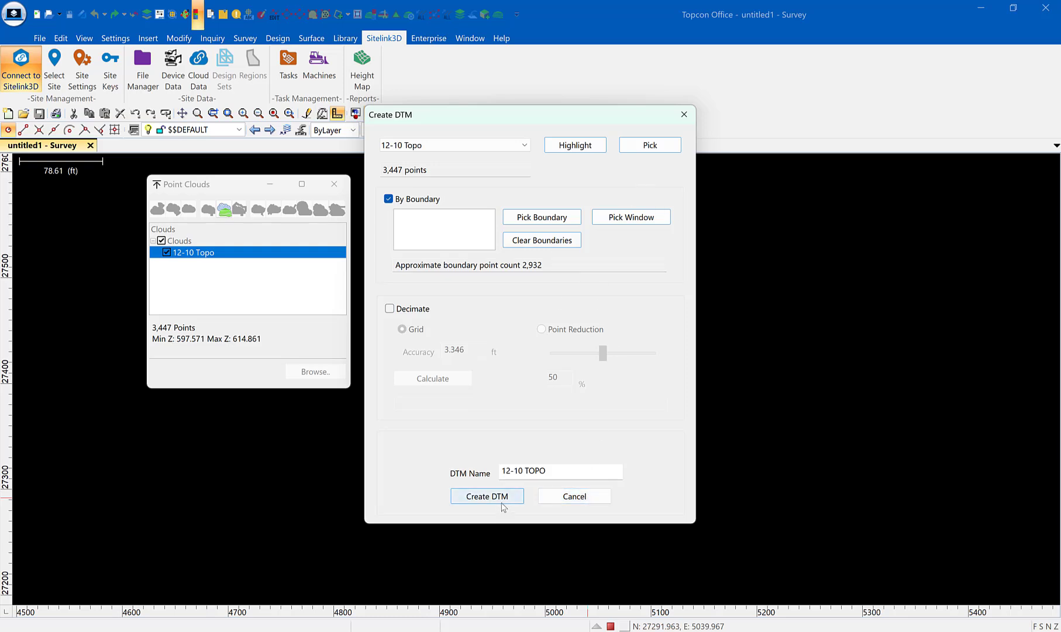
pyautogui.click(505, 497)
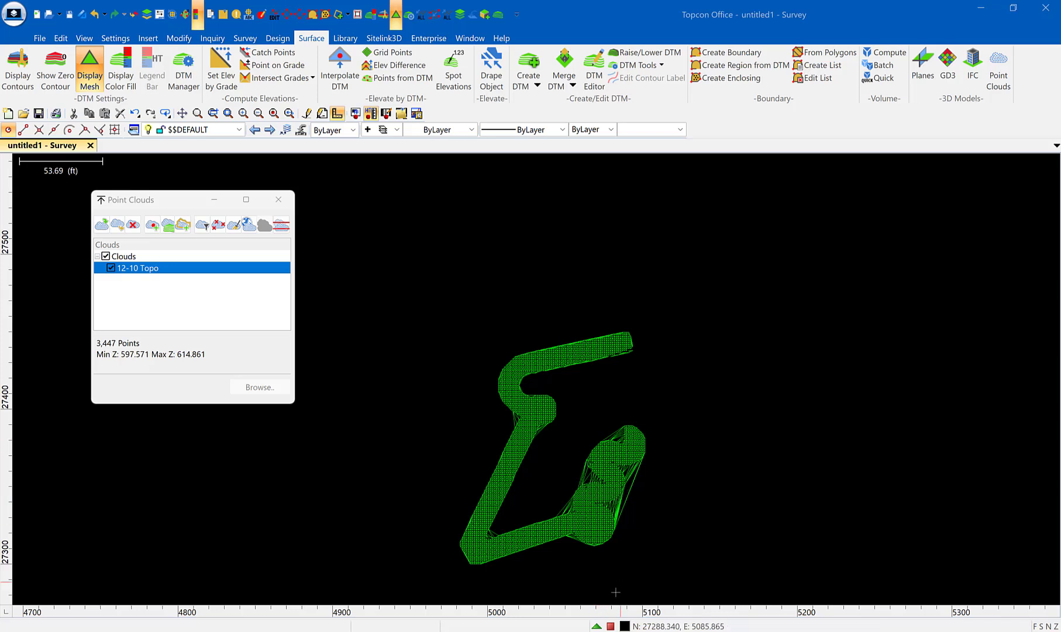
# Set the 12-10 Topo DTM's color to red (12) and turn off its mesh display
pyautogui.click(597, 628)
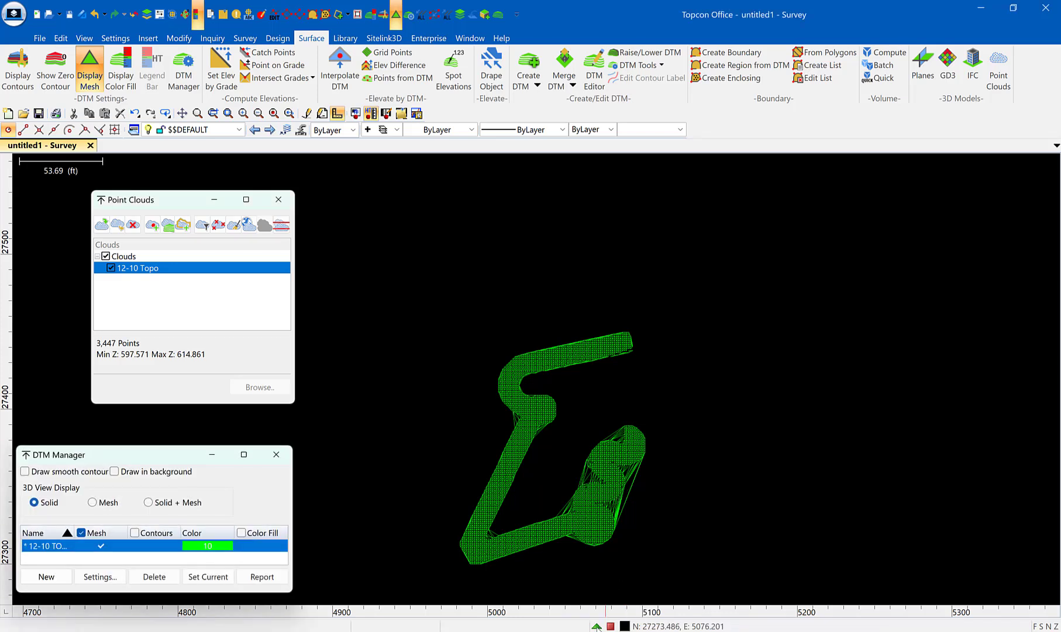
pyautogui.click(214, 547)
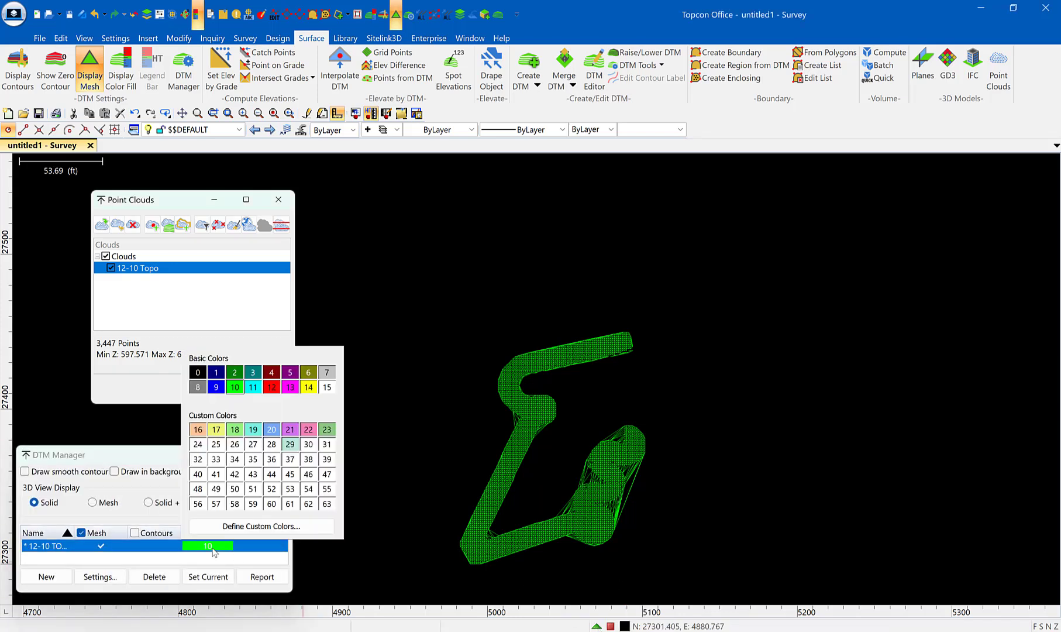
pyautogui.click(272, 394)
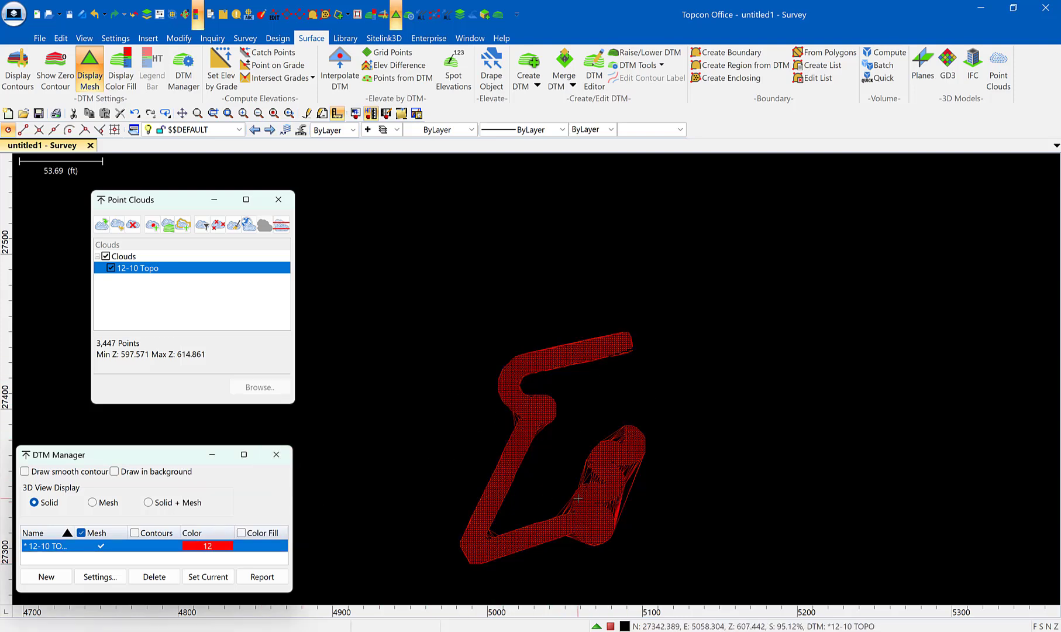
pyautogui.click(100, 547)
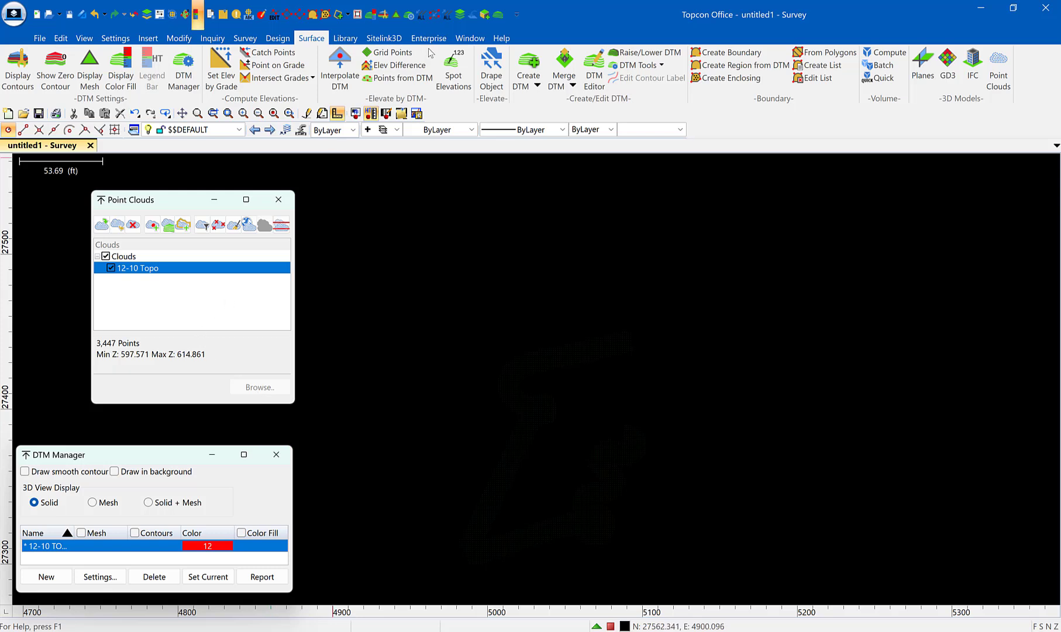
# Import the 12/18 height map report from the Sitelink3D site as a second point cloud
pyautogui.click(386, 39)
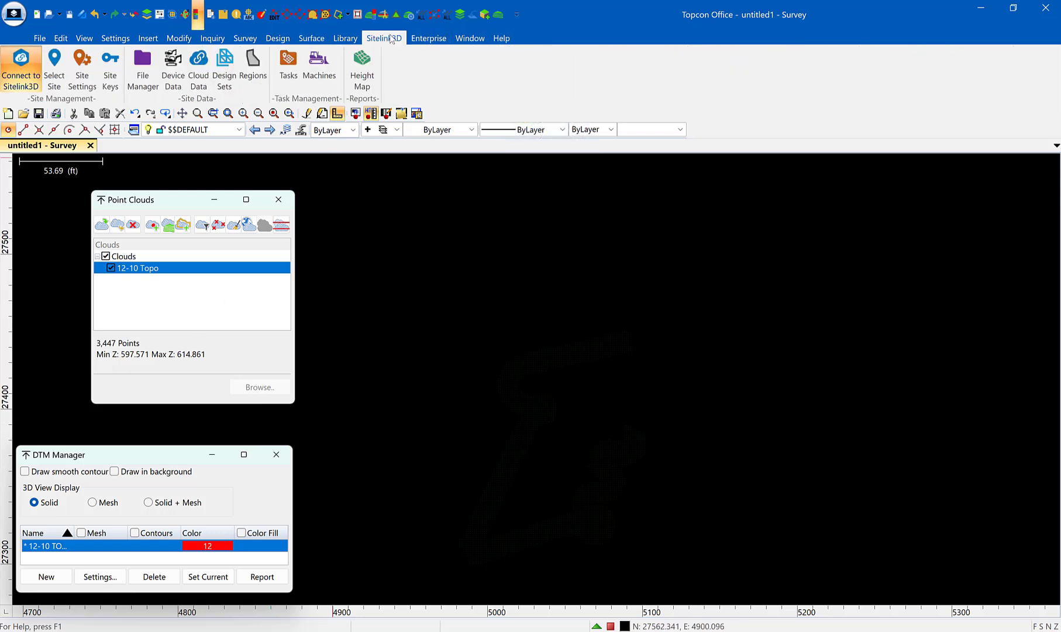
pyautogui.click(361, 63)
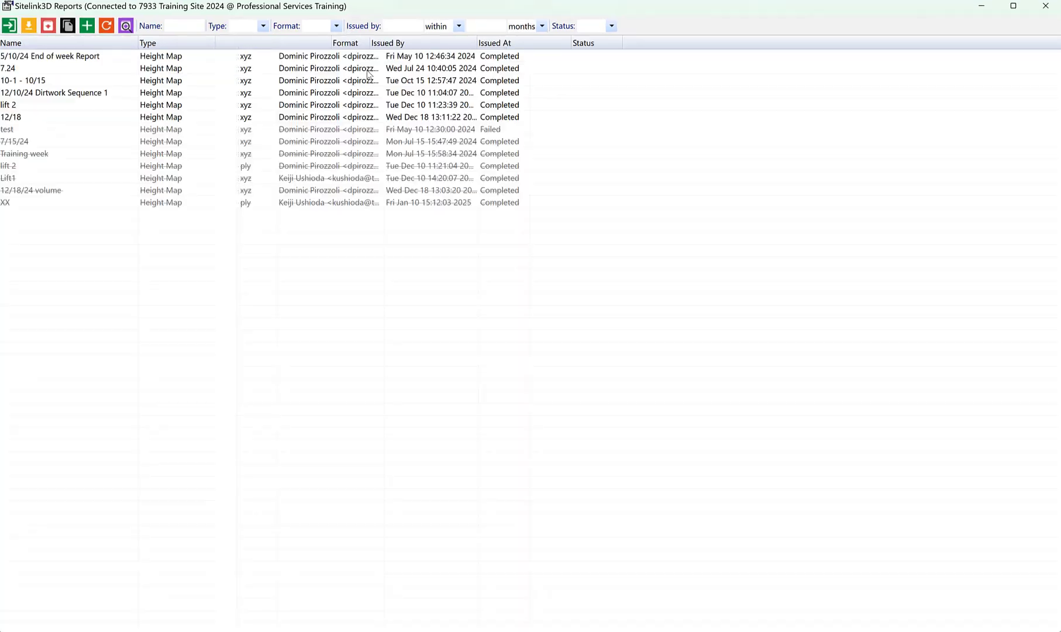
pyautogui.click(36, 118)
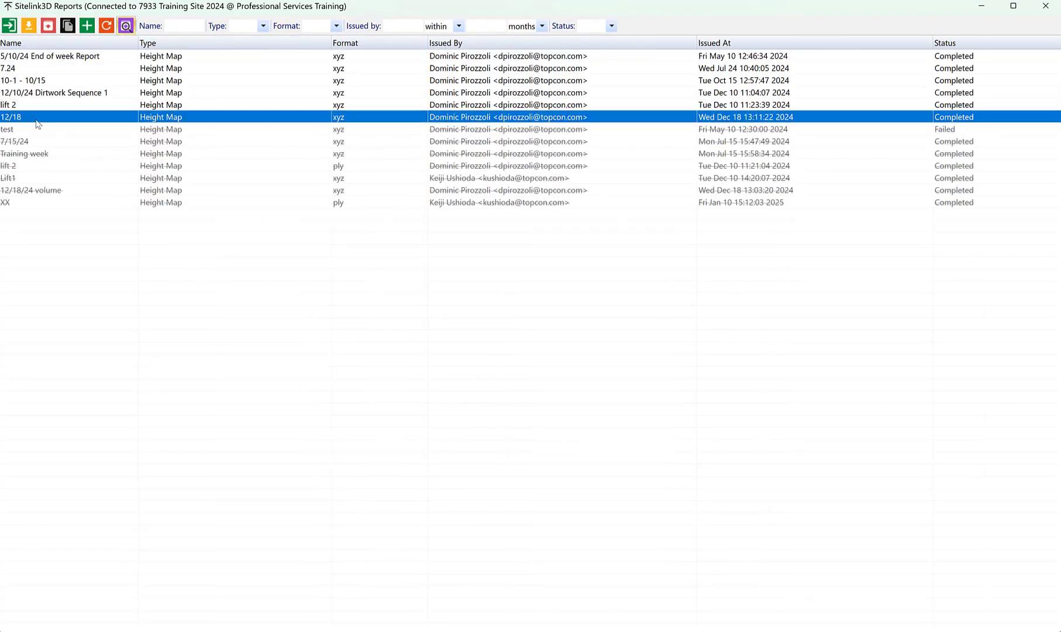
pyautogui.click(10, 26)
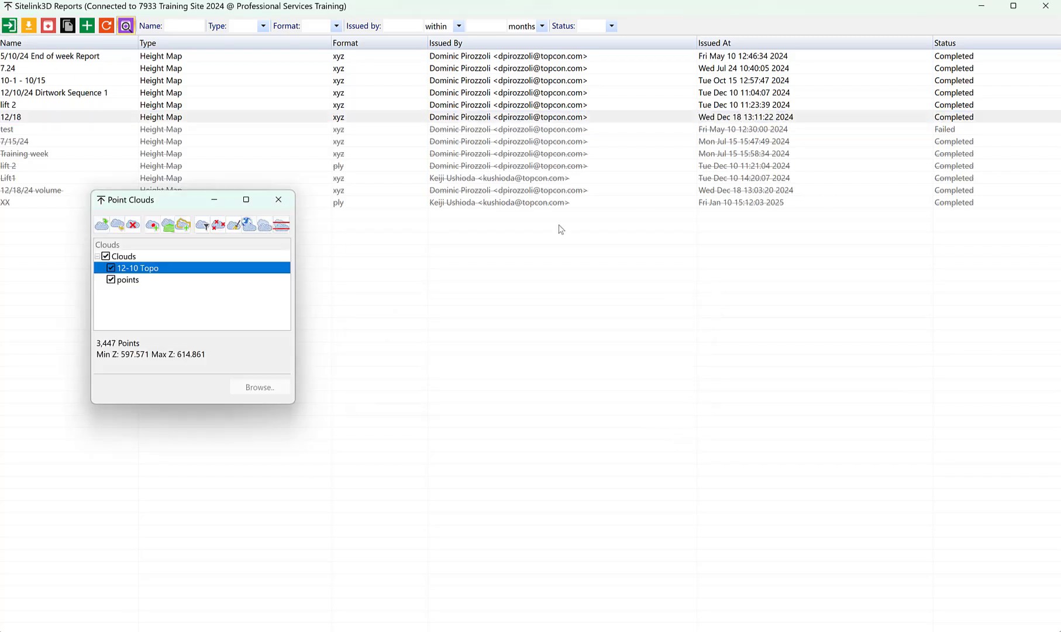
# Rename the newly imported "points" cloud to 12-18 TOPO
pyautogui.click(140, 280)
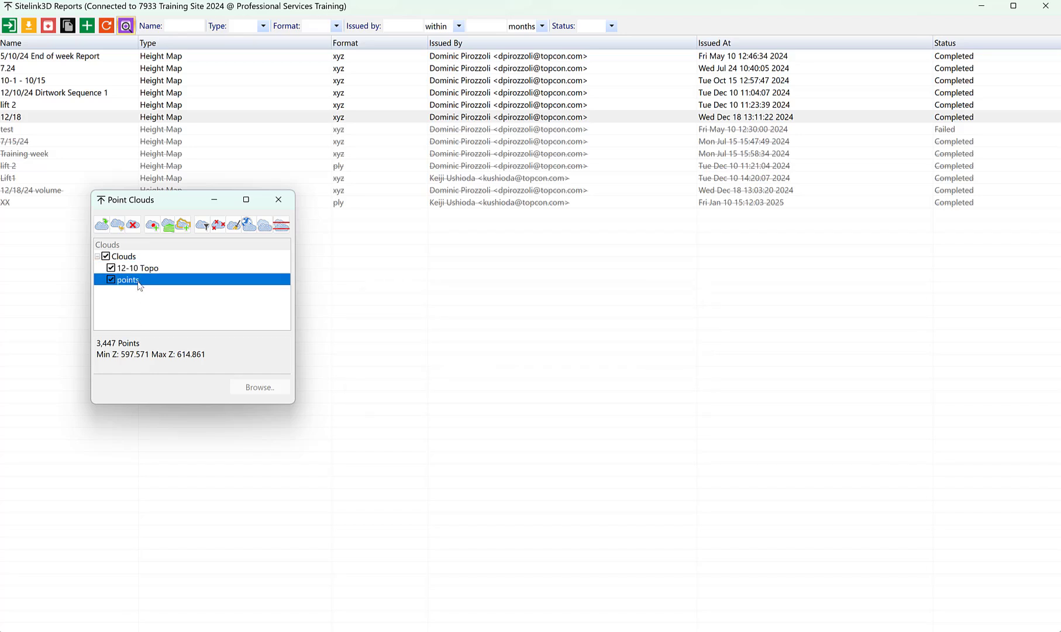
pyautogui.rightClick(140, 281)
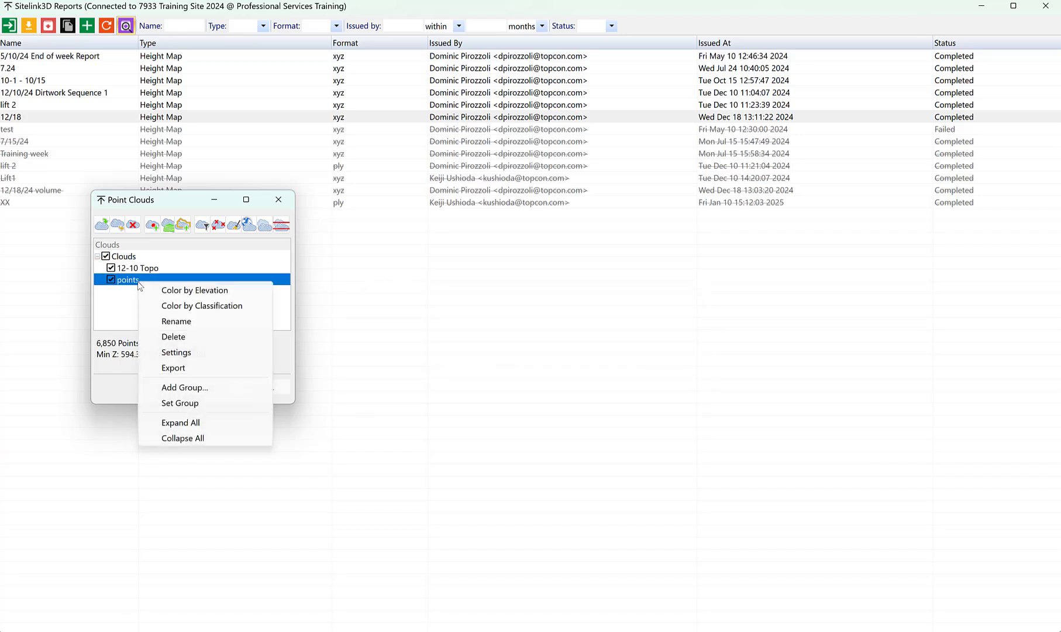
pyautogui.click(193, 322)
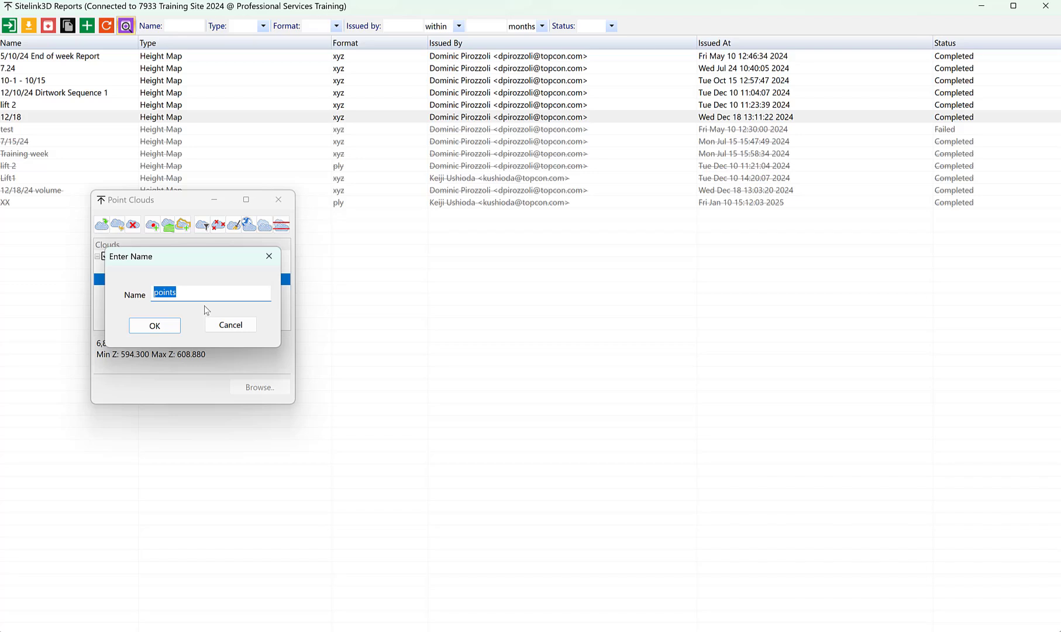
pyautogui.write('12-18 TOPO')
pyautogui.click(164, 325)
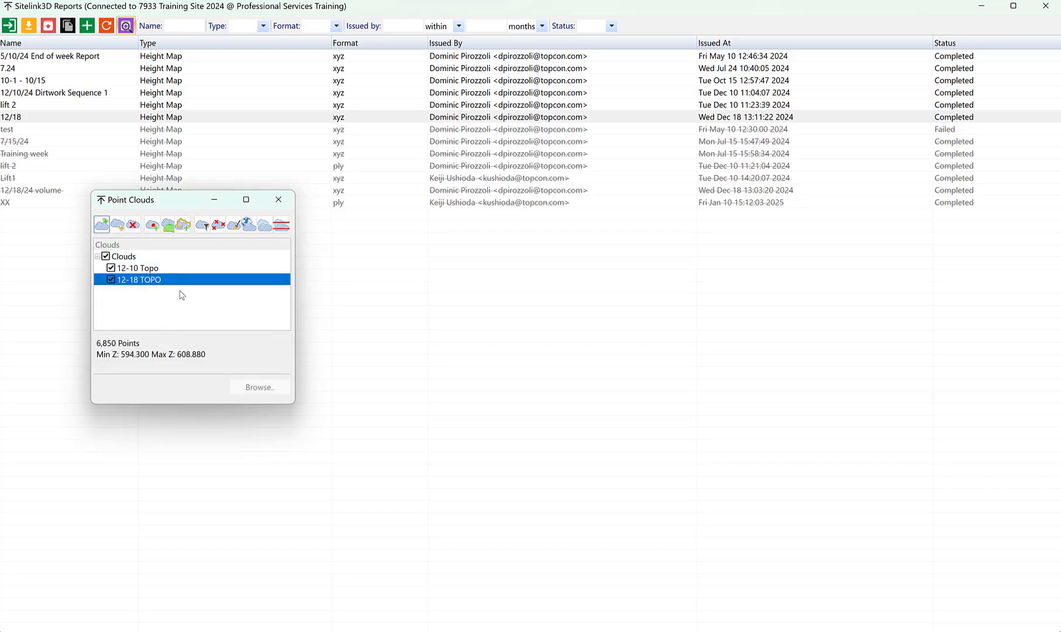
# Create a DTM from the 12-18 TOPO cloud, limited by a boundary traced around its points and excluding the open interior area
pyautogui.click(169, 226)
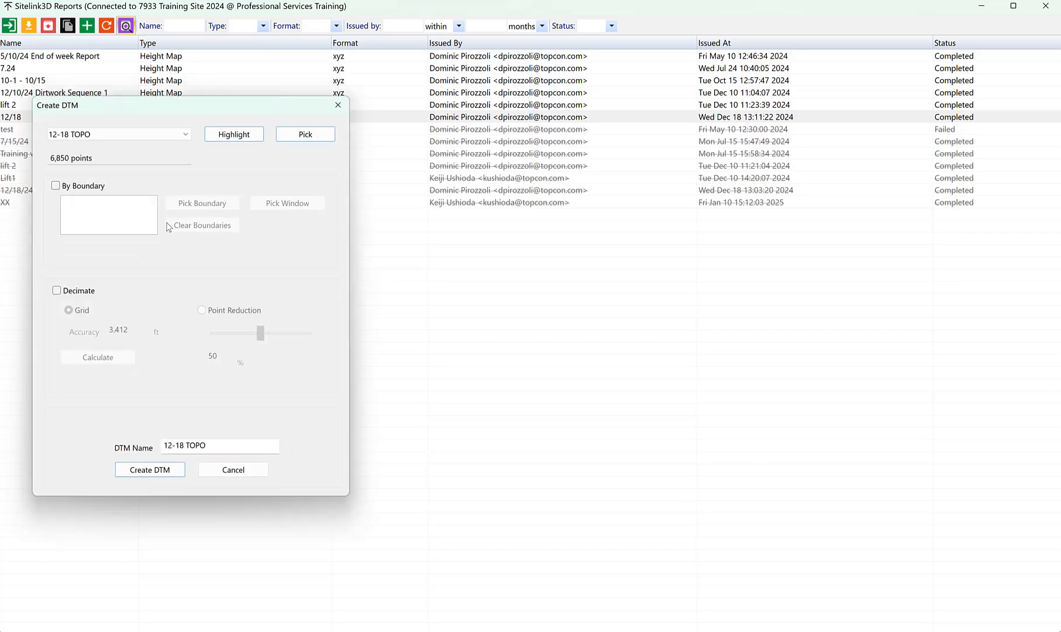
pyautogui.click(51, 181)
pyautogui.click(206, 200)
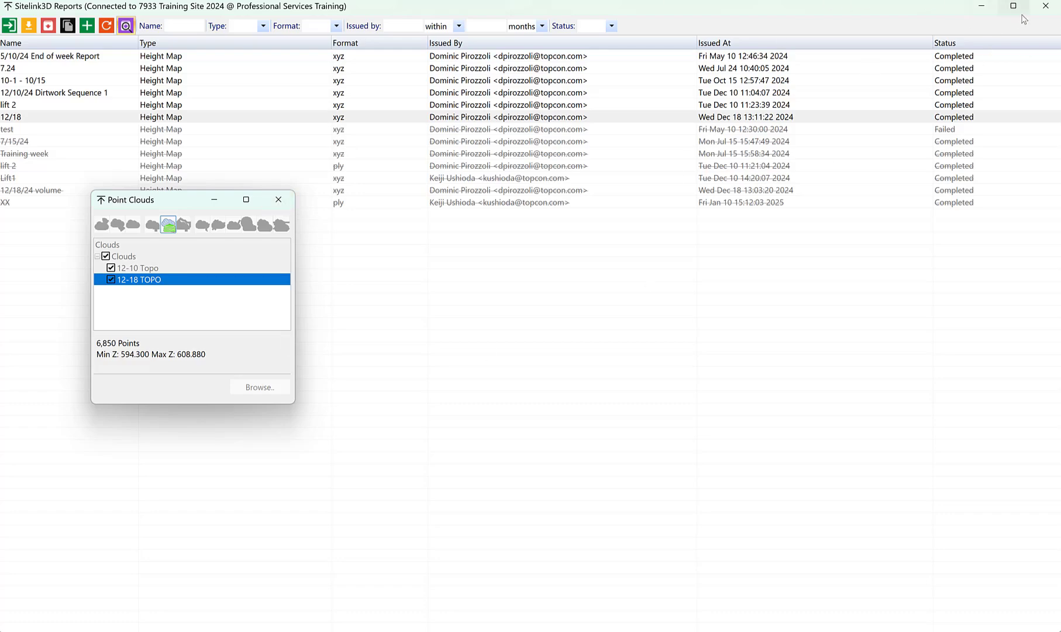
pyautogui.click(1045, 6)
pyautogui.scroll(6, 593, 397)
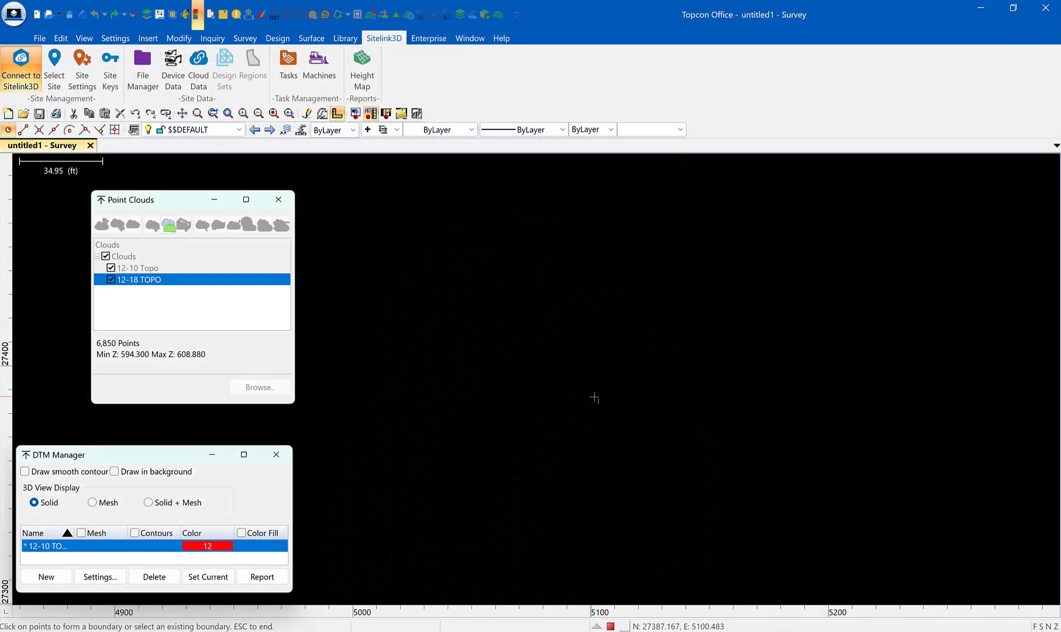
pyautogui.scroll(-6, 603, 396)
pyautogui.scroll(-10, 603, 397)
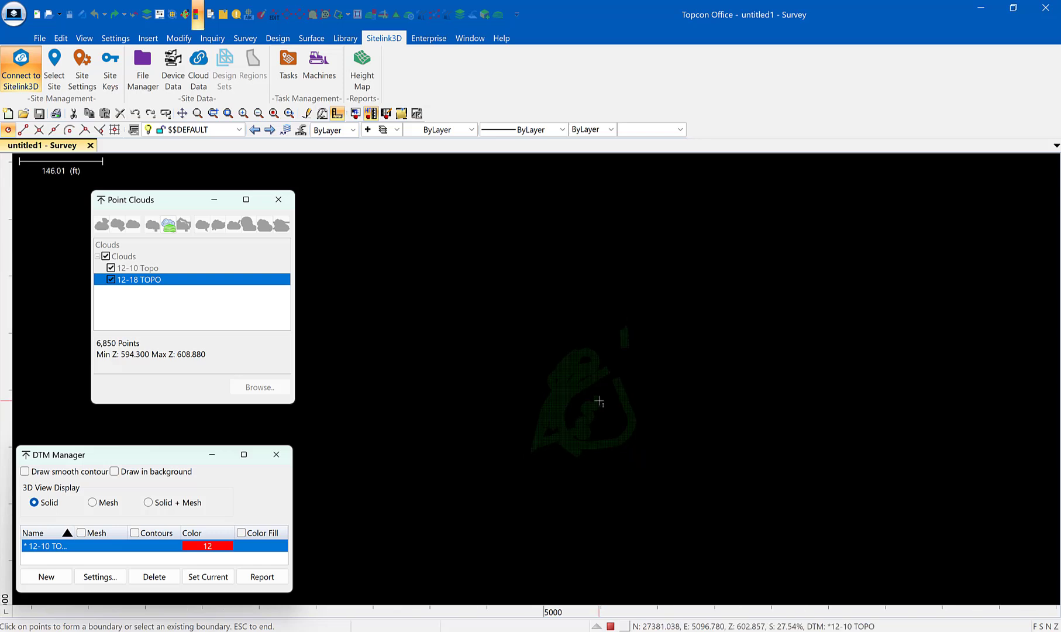
pyautogui.click(595, 434)
pyautogui.click(610, 412)
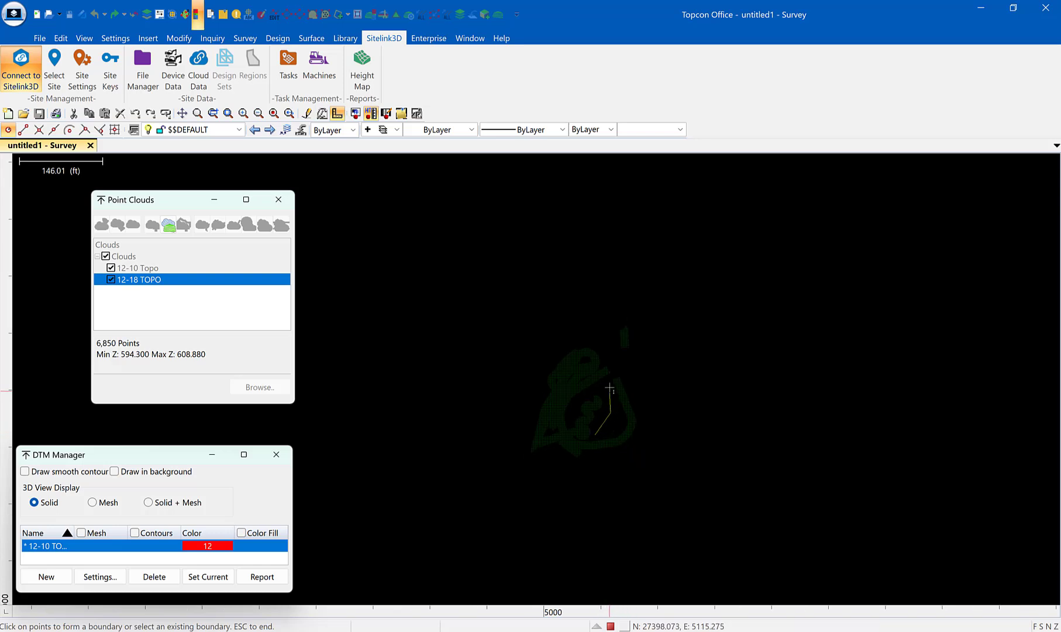
pyautogui.click(607, 382)
pyautogui.click(616, 372)
pyautogui.click(629, 367)
pyautogui.click(652, 410)
pyautogui.click(652, 429)
pyautogui.click(621, 455)
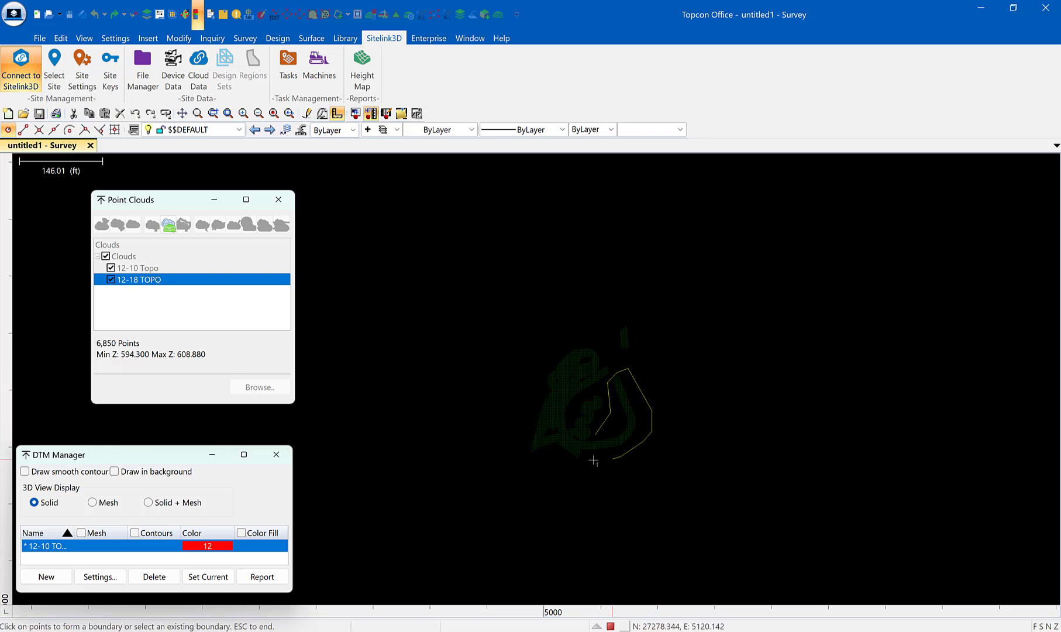
pyautogui.click(592, 459)
pyautogui.click(587, 448)
pyautogui.click(578, 458)
pyautogui.click(565, 462)
pyautogui.click(552, 456)
pyautogui.click(545, 447)
pyautogui.click(517, 457)
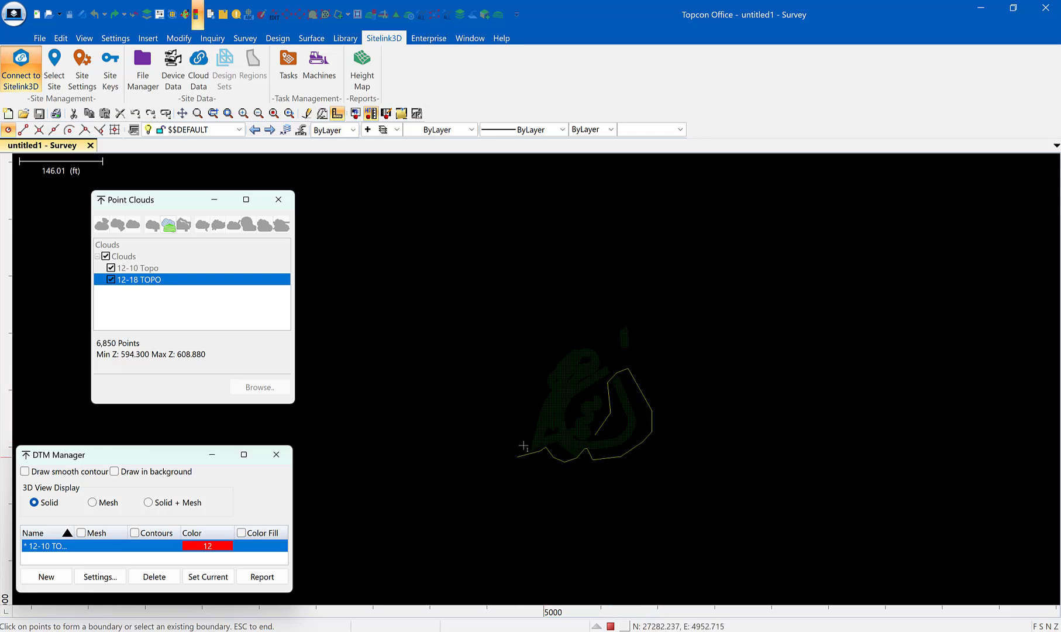
pyautogui.click(528, 424)
pyautogui.click(541, 386)
pyautogui.click(549, 358)
pyautogui.click(567, 343)
pyautogui.click(593, 338)
pyautogui.click(601, 349)
pyautogui.click(618, 366)
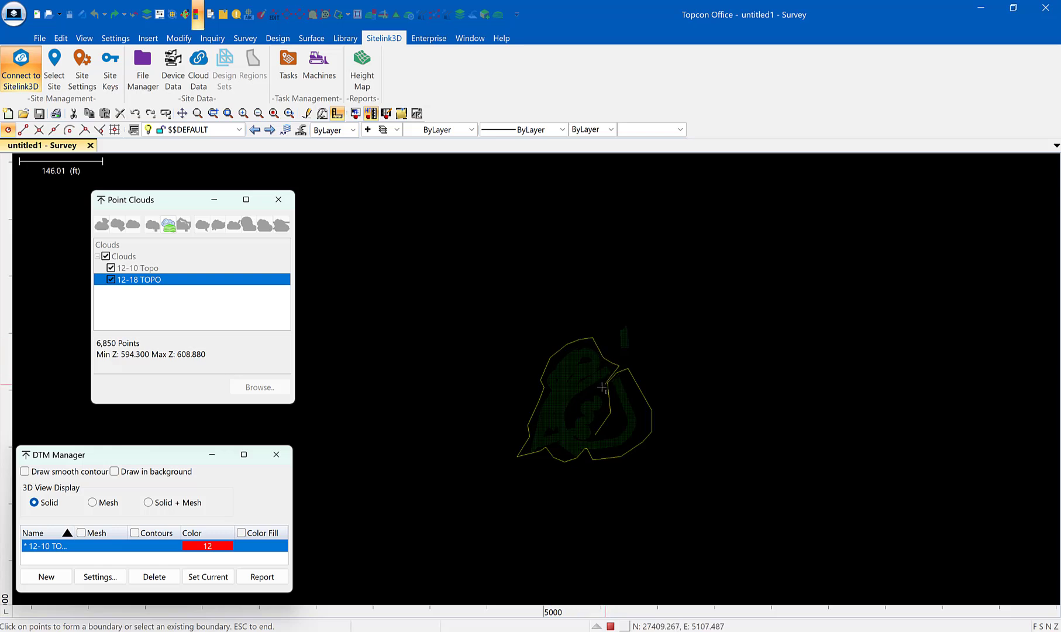
pyautogui.click(570, 402)
pyautogui.press('Escape')
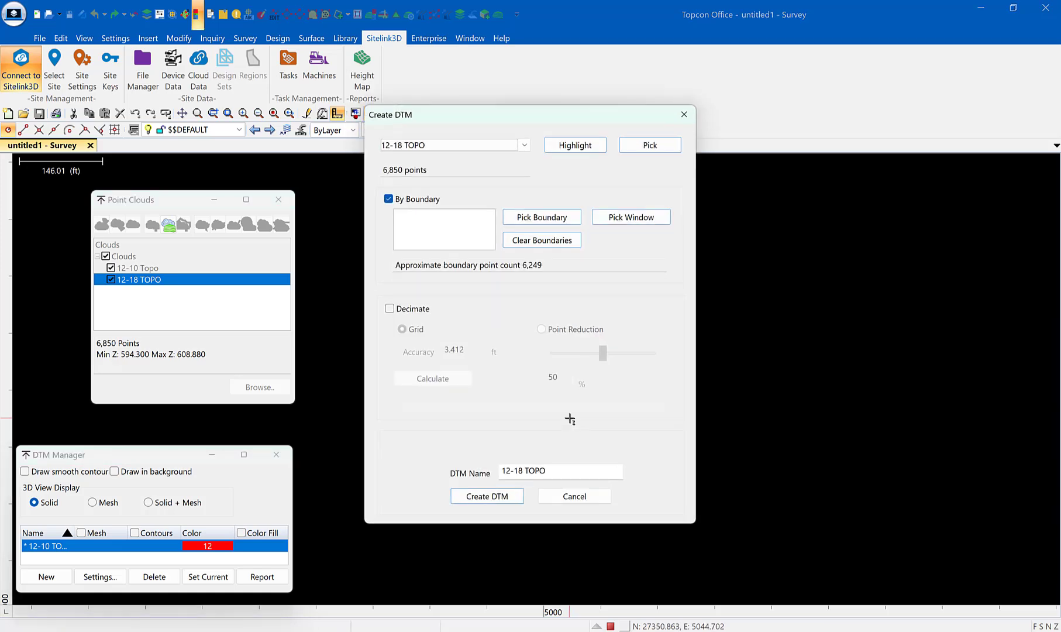
pyautogui.click(490, 498)
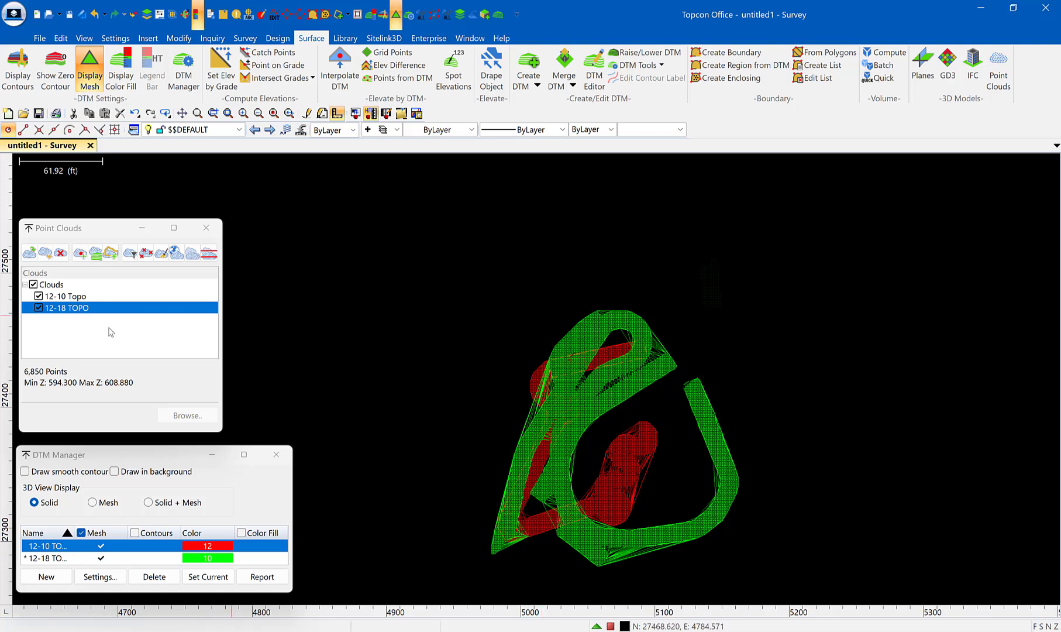
# Toggle the 12-10 Topo mesh off and on to compare the surfaces, leave it displayed, and make 12-10 Topo the current DTM
pyautogui.click(206, 227)
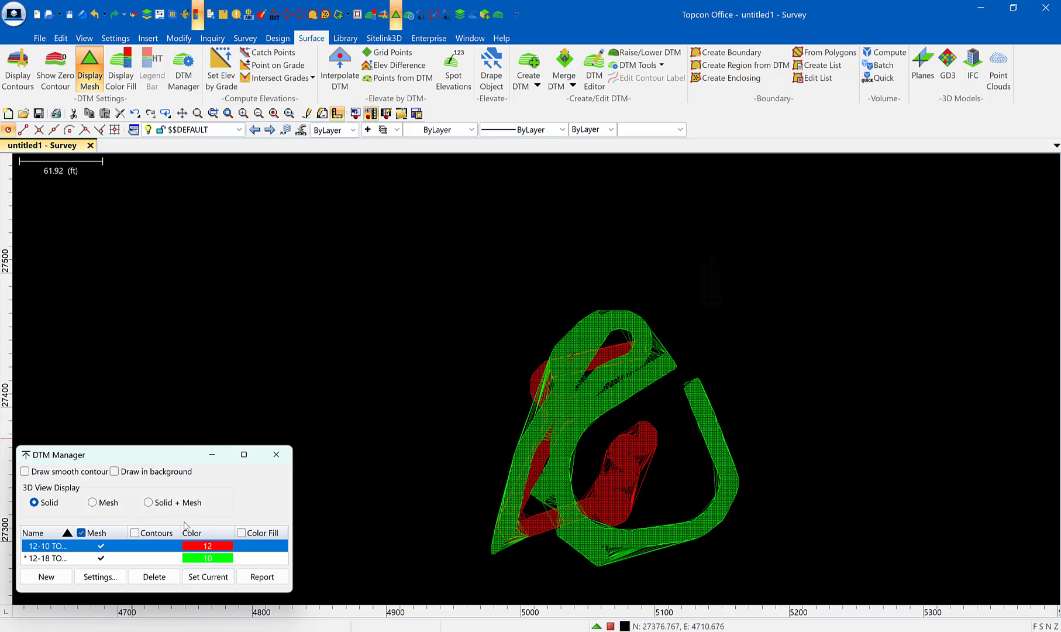
pyautogui.click(101, 548)
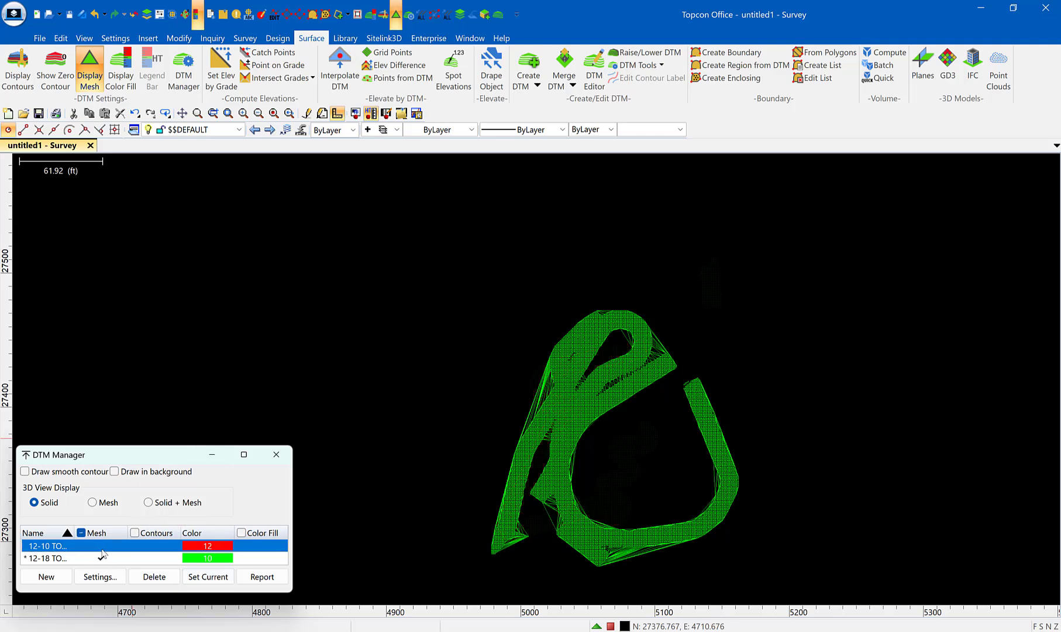
pyautogui.click(102, 548)
pyautogui.click(102, 548)
pyautogui.click(102, 548)
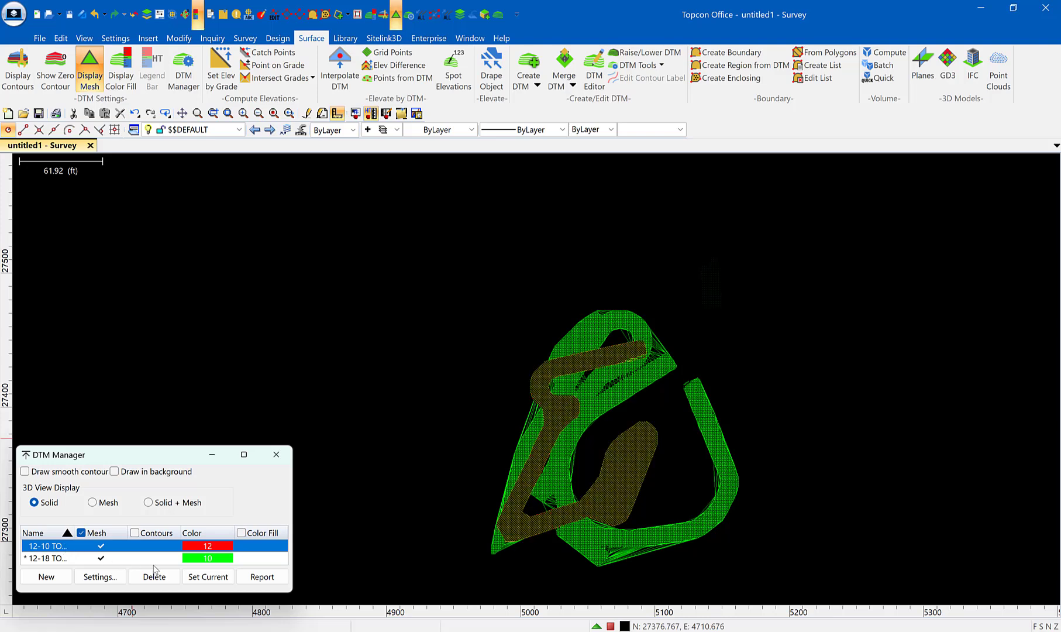
pyautogui.click(210, 577)
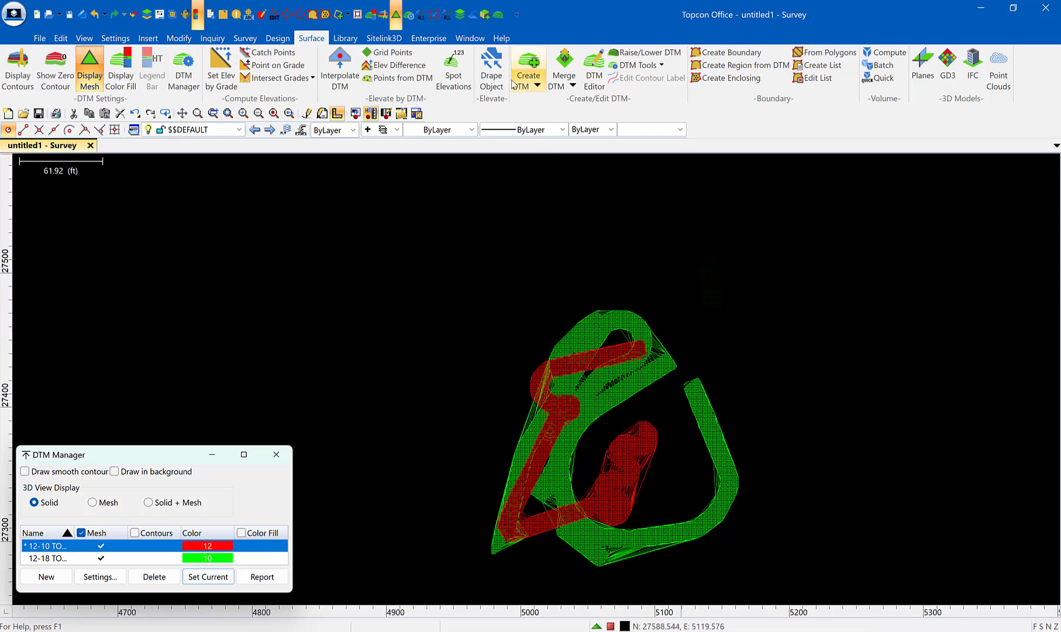
# Compute standard prismoidal volumes with 12-10 TOPO as design surface and 12-18 TOPO as natural surface, bounded by the design DTM
pyautogui.click(893, 53)
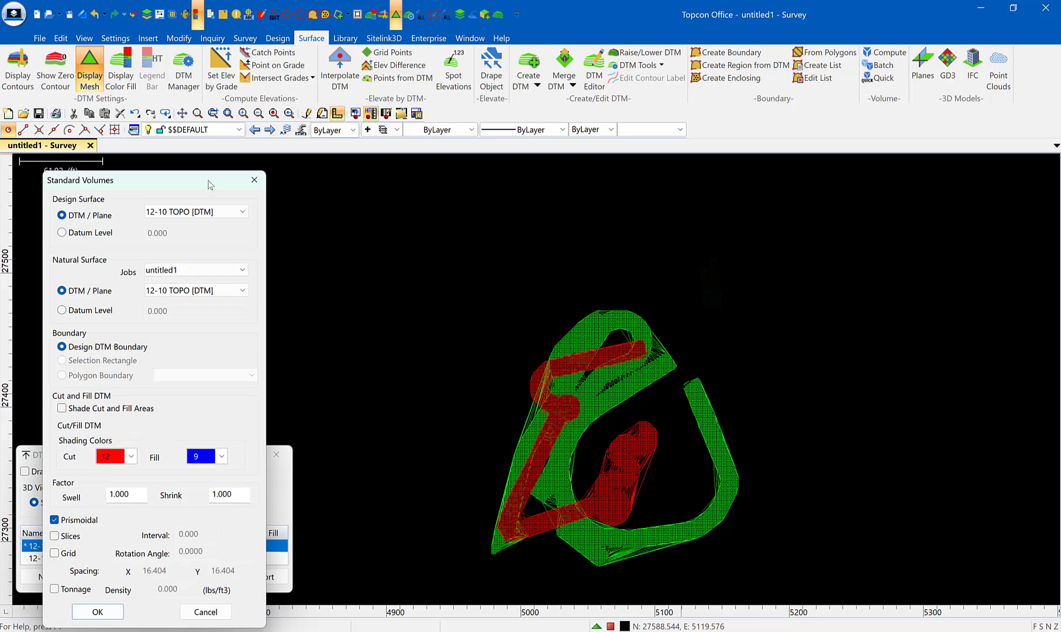
pyautogui.moveTo(209, 185); pyautogui.dragTo(620, 101)
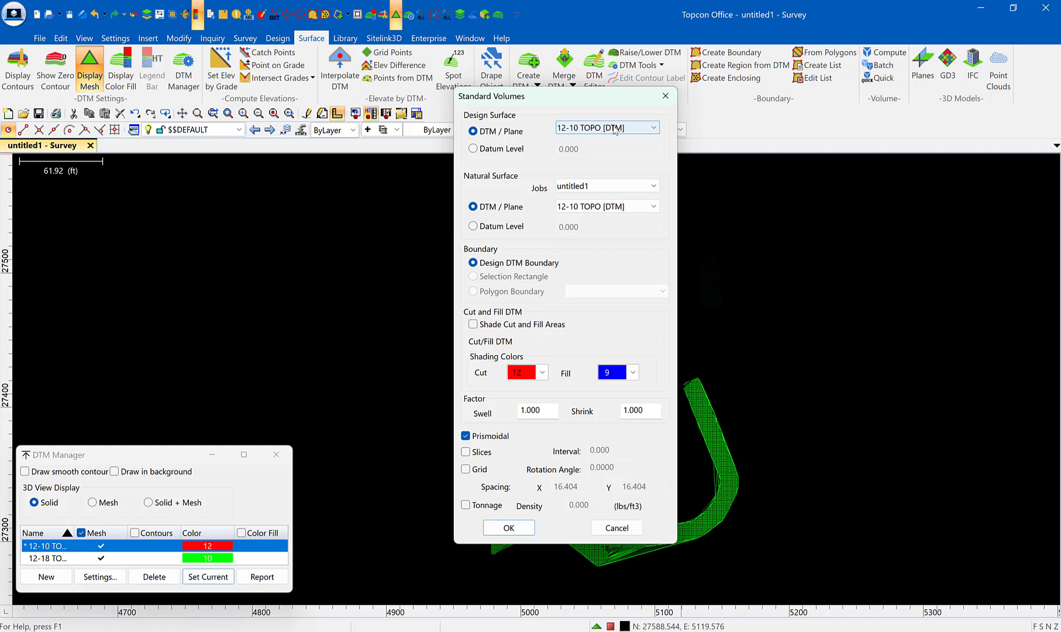
pyautogui.click(605, 206)
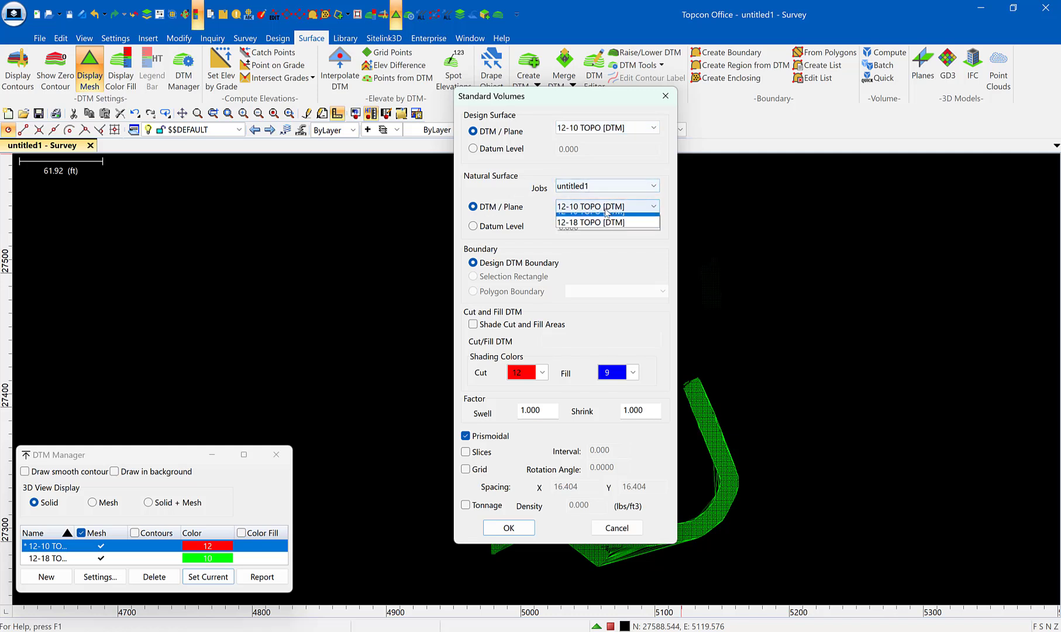
pyautogui.click(593, 230)
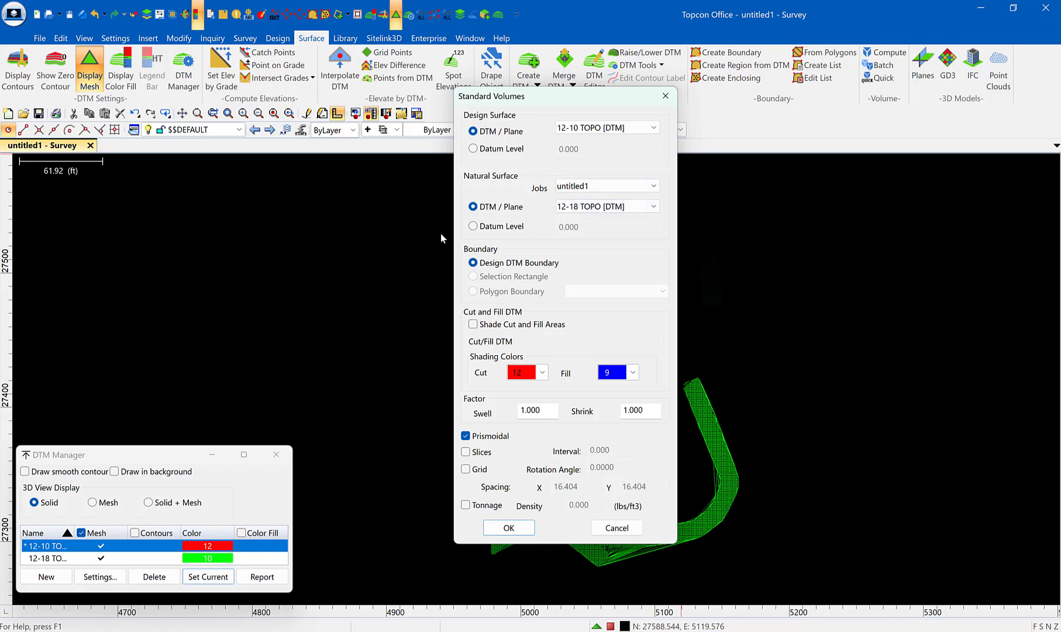
pyautogui.click(526, 528)
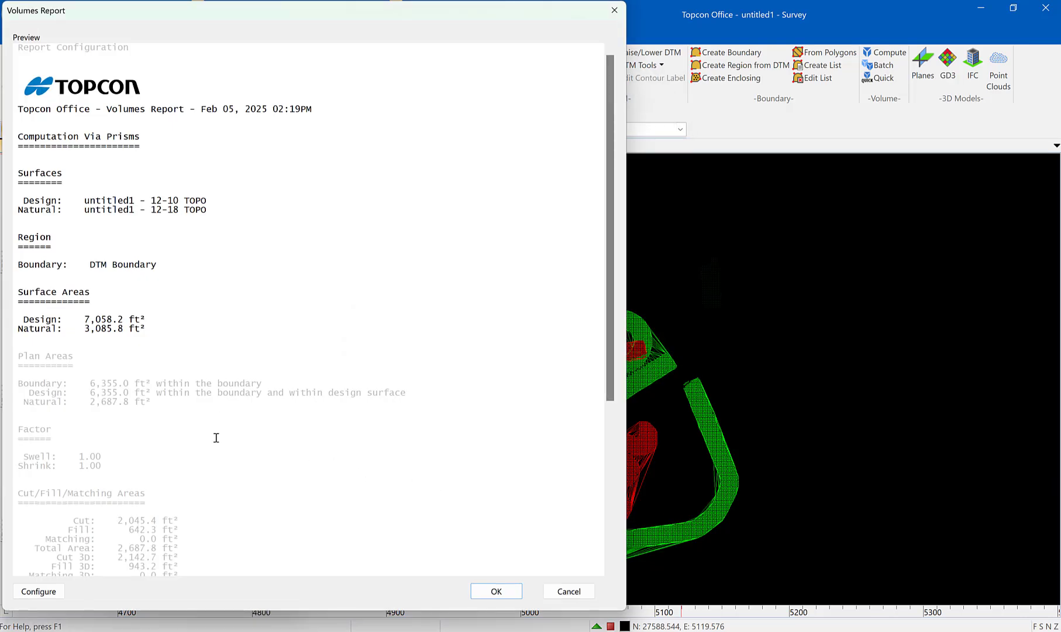
# Enable the Plan Areas table in the volumes report preview and disable it again
pyautogui.scroll(-5, 212, 457)
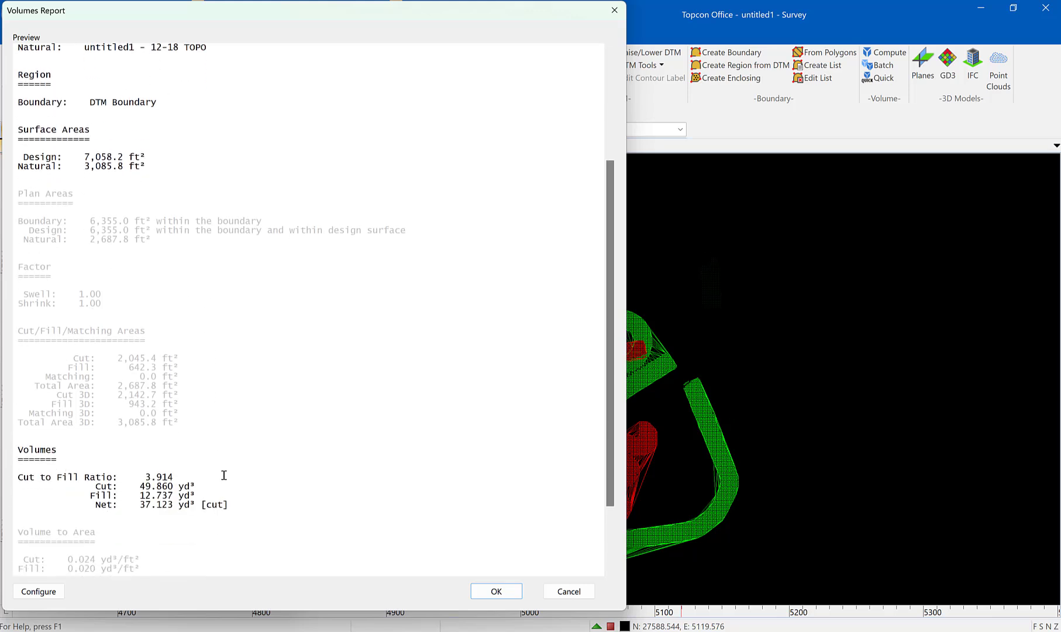
pyautogui.scroll(6, 285, 492)
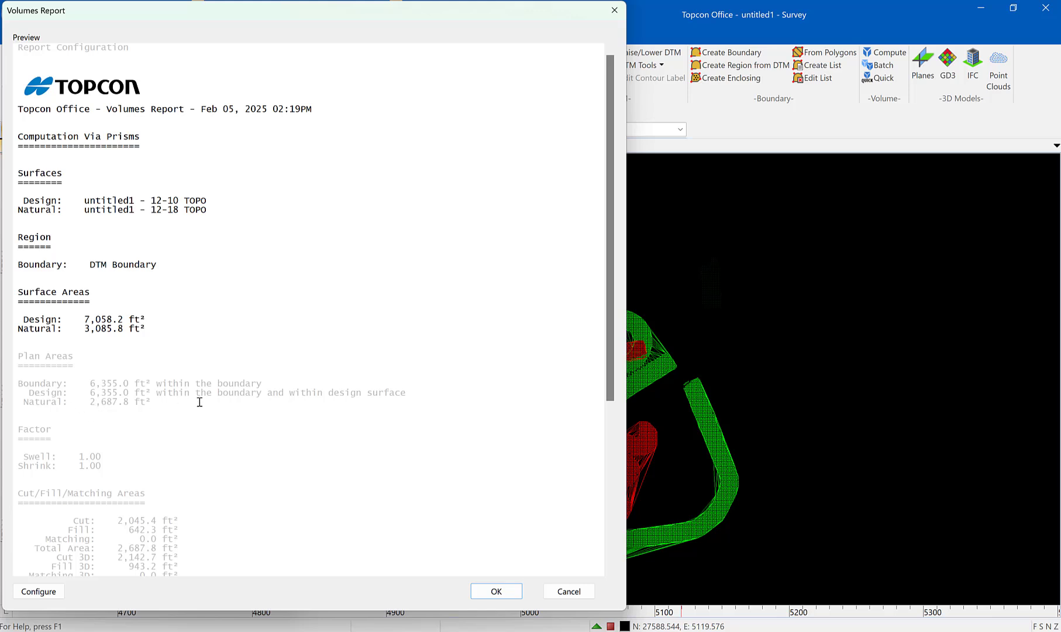
pyautogui.rightClick(59, 358)
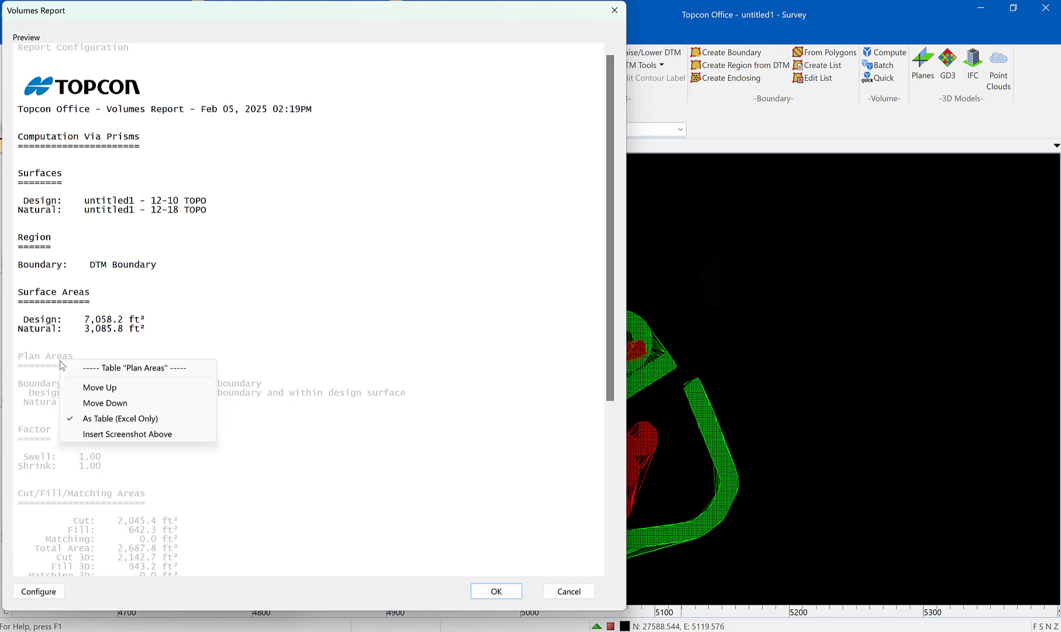
pyautogui.click(143, 367)
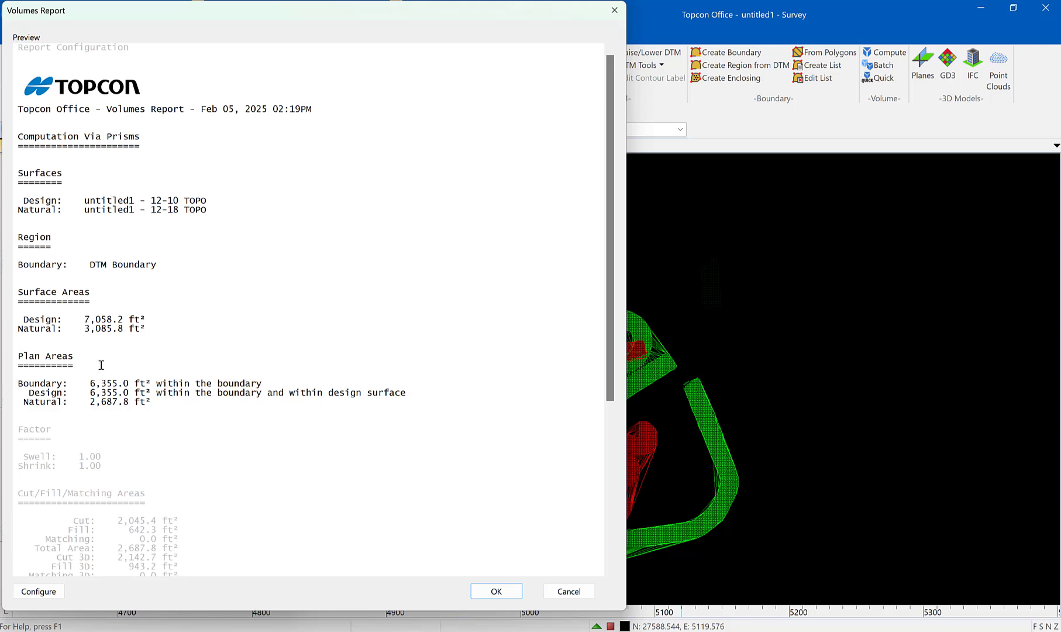
pyautogui.rightClick(66, 361)
pyautogui.click(140, 367)
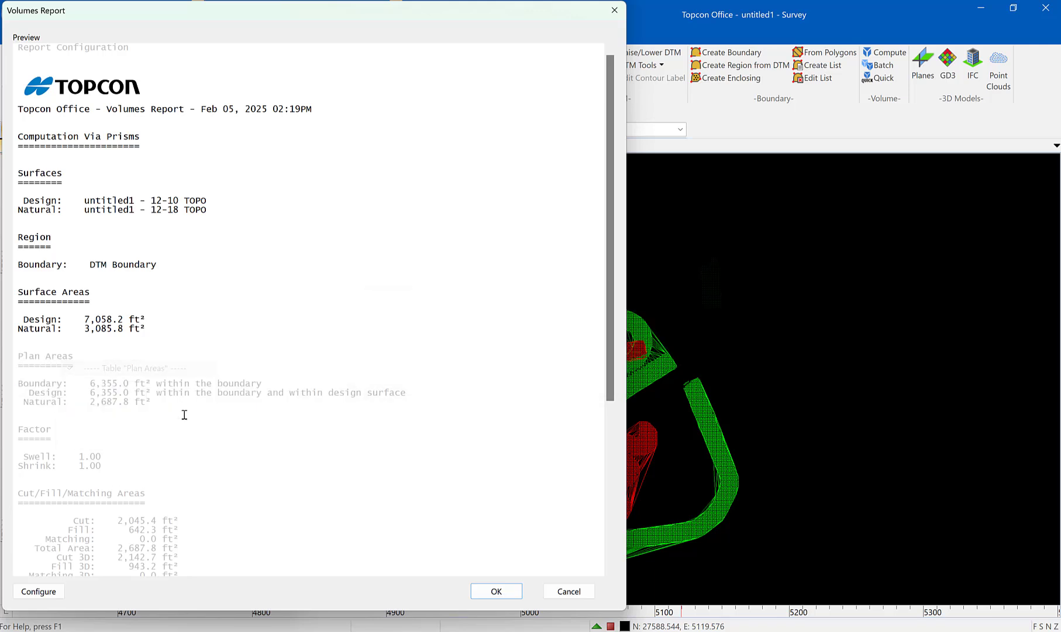
# Review the surface areas and net volume in the preview, generate the volumes report, and close the DTM Manager
pyautogui.scroll(-2, 168, 427)
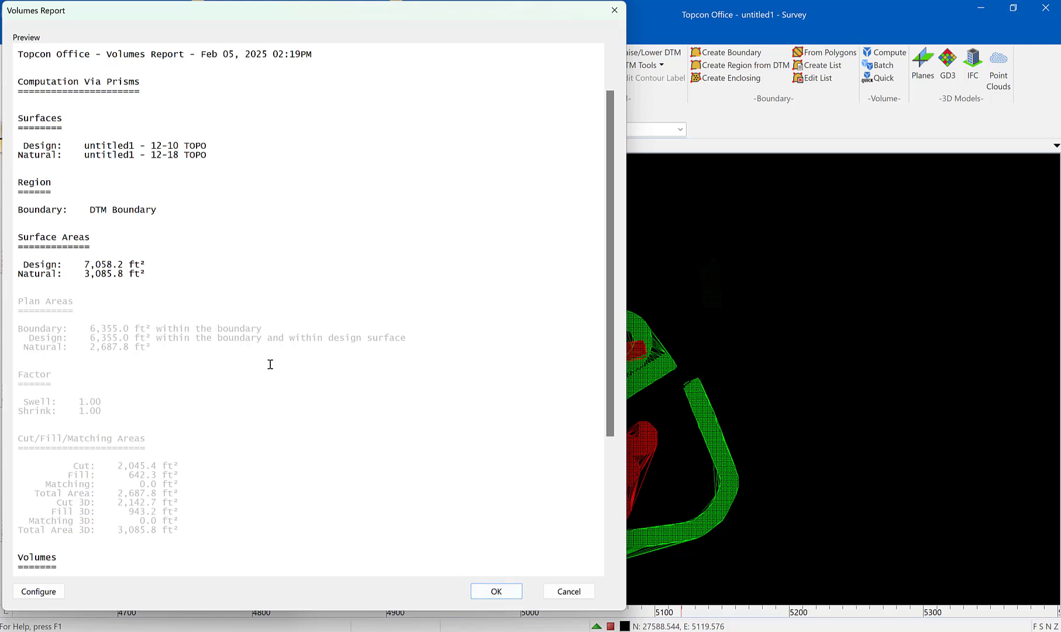
pyautogui.moveTo(152, 274); pyautogui.dragTo(12, 242)
pyautogui.click(164, 239)
pyautogui.scroll(-7, 344, 467)
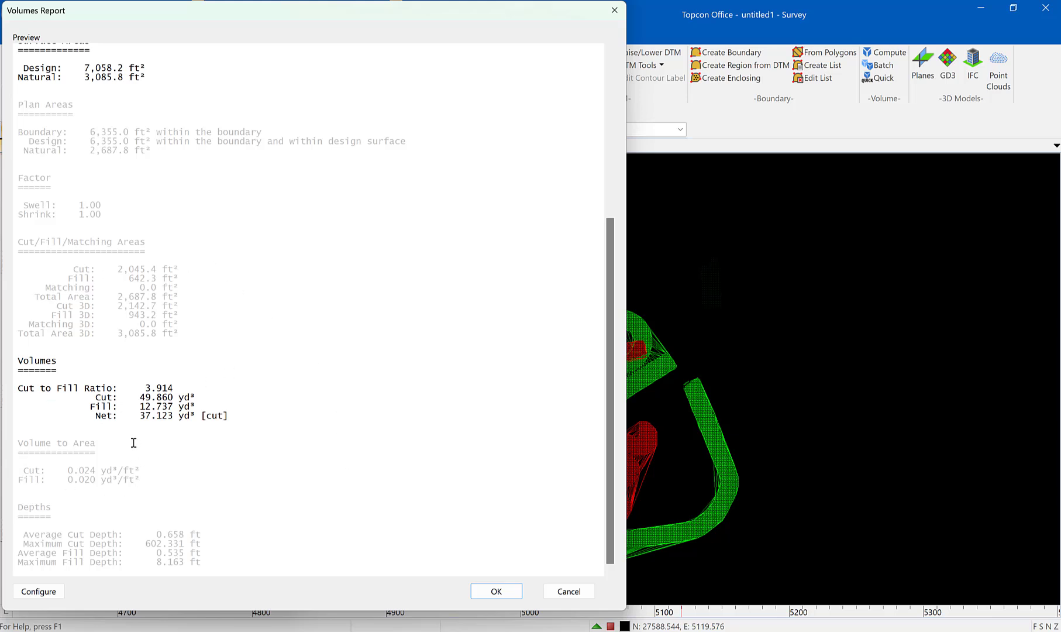
pyautogui.moveTo(91, 415); pyautogui.dragTo(237, 415)
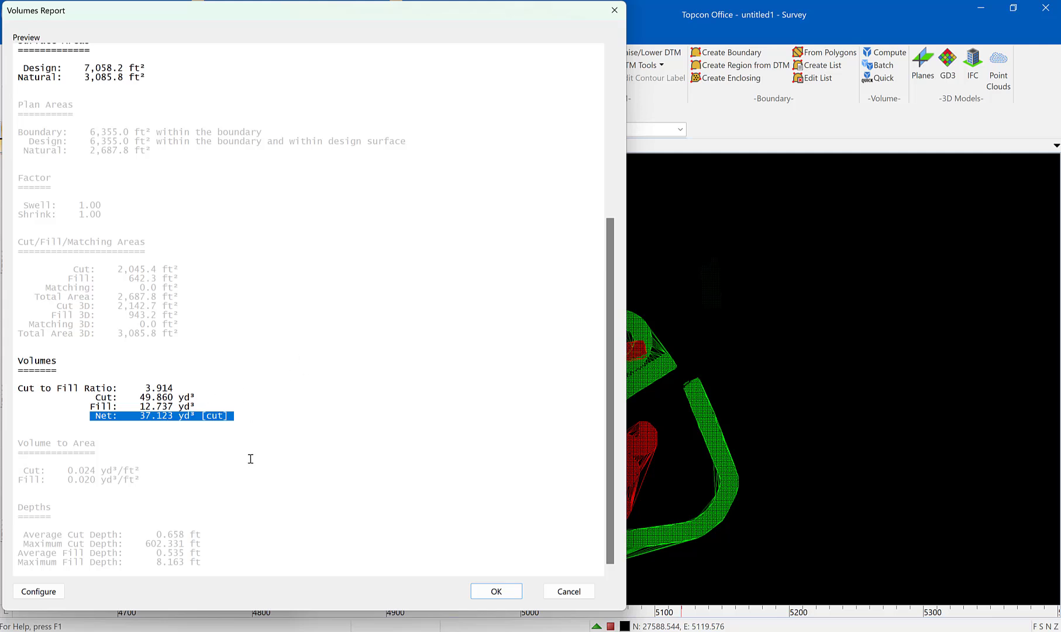
pyautogui.click(502, 592)
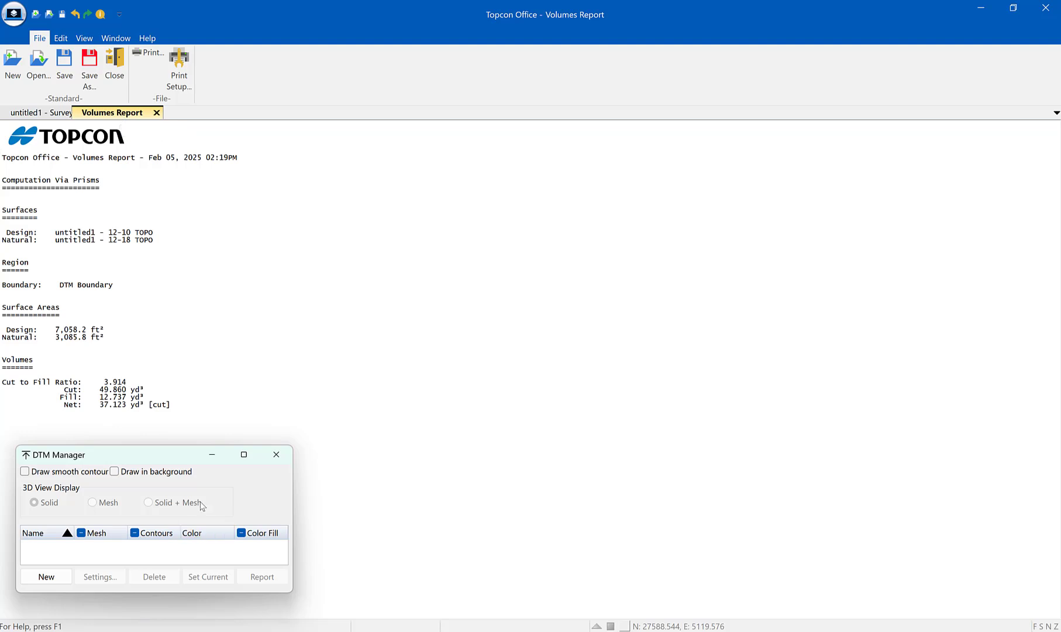
pyautogui.click(277, 455)
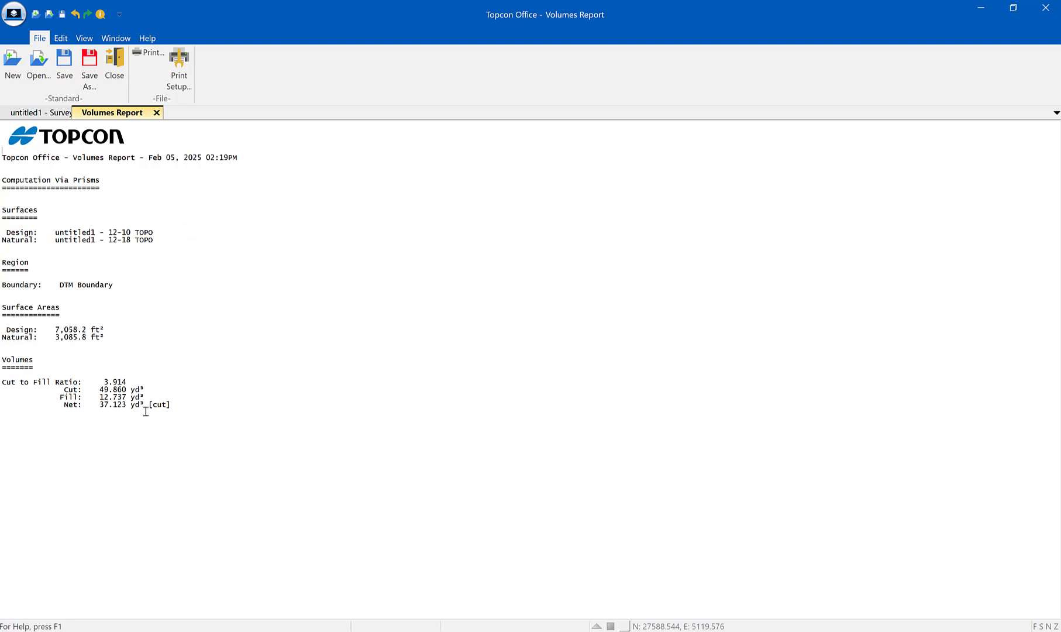
# Save the volumes report as "December report 3" in the Downloads folder as a .rep report file
pyautogui.click(90, 67)
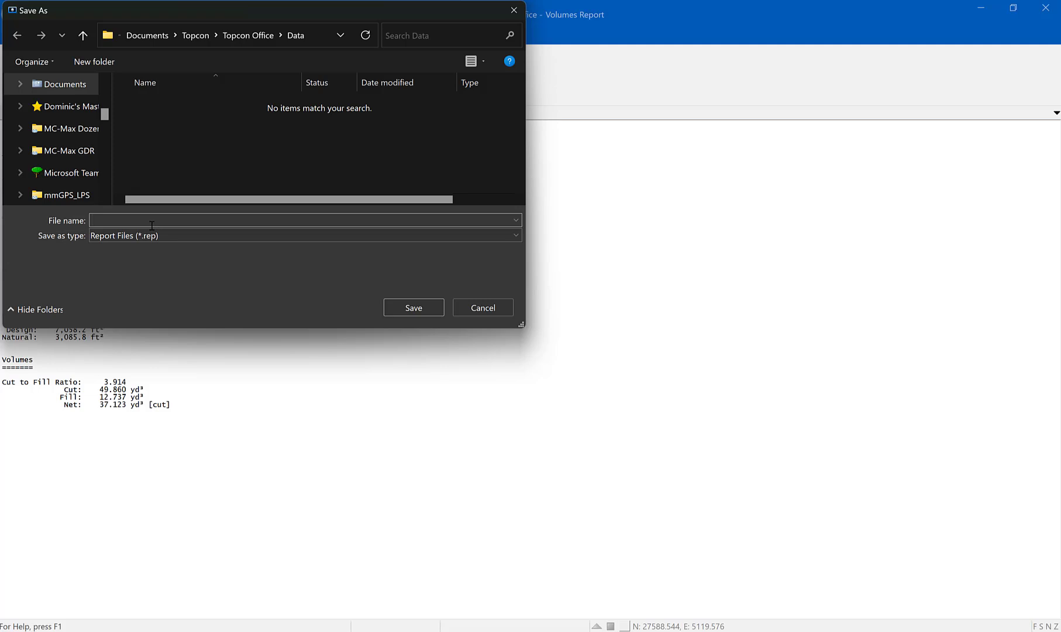
pyautogui.write('December report 3')
pyautogui.scroll(-1, 71, 140)
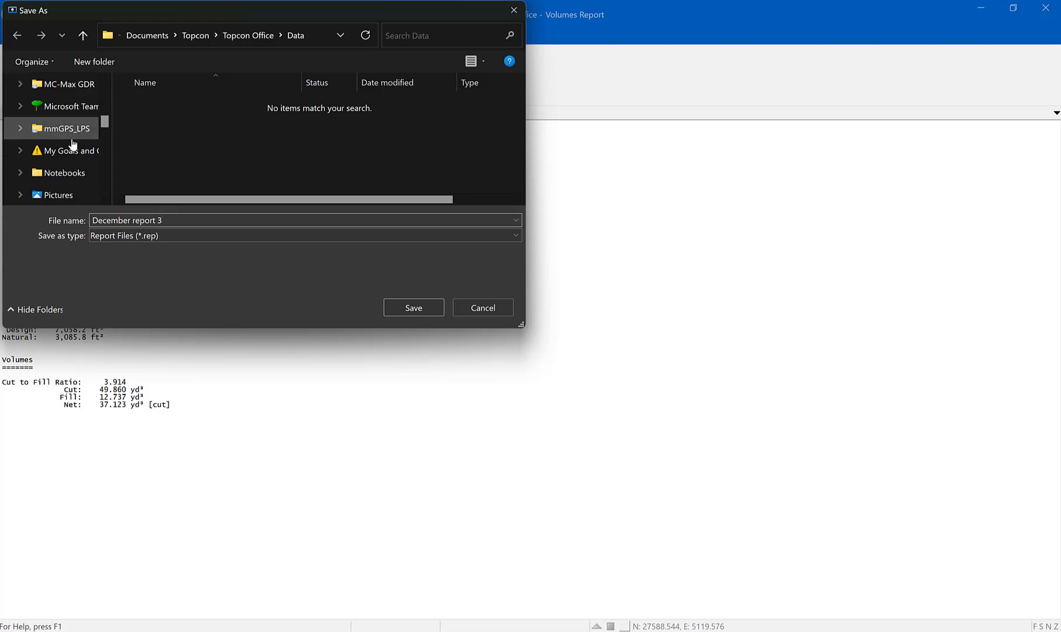
pyautogui.scroll(-3, 71, 141)
pyautogui.scroll(-10, 72, 137)
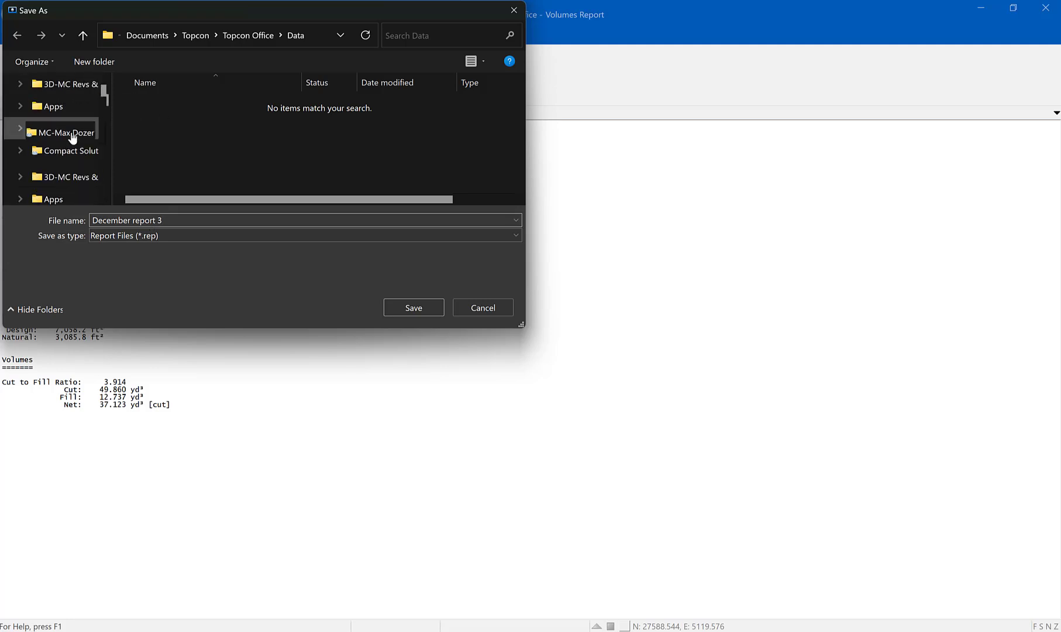
pyautogui.scroll(5, 72, 139)
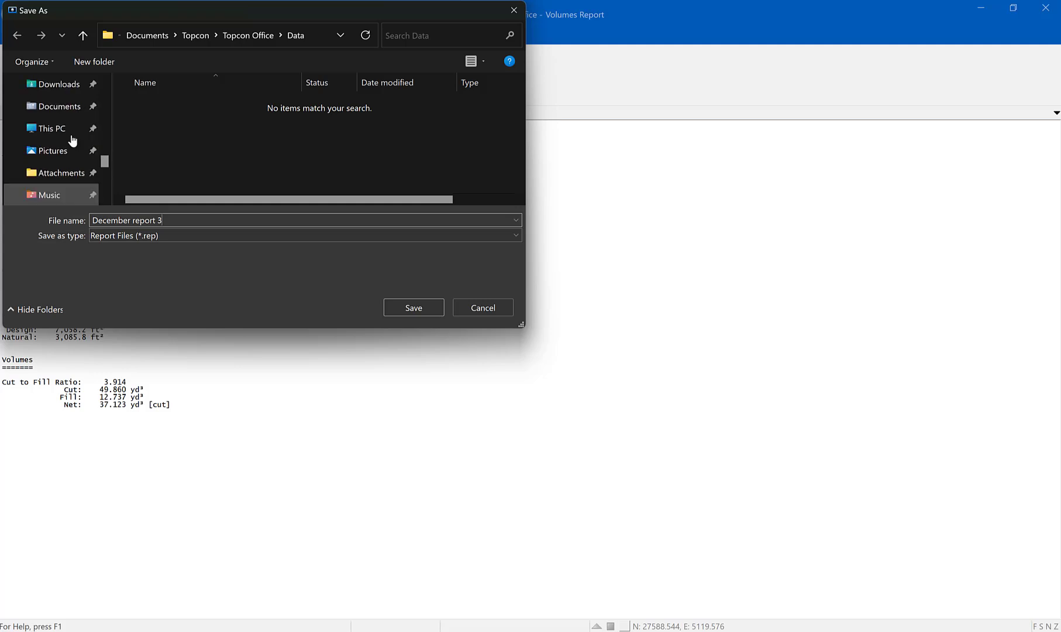
pyautogui.click(53, 86)
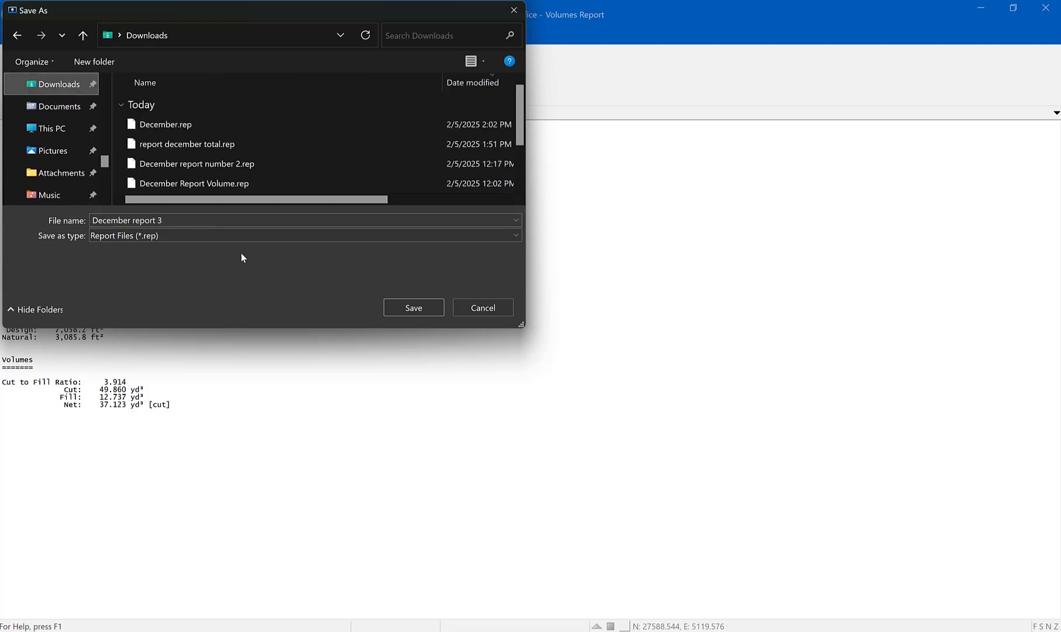
pyautogui.click(413, 307)
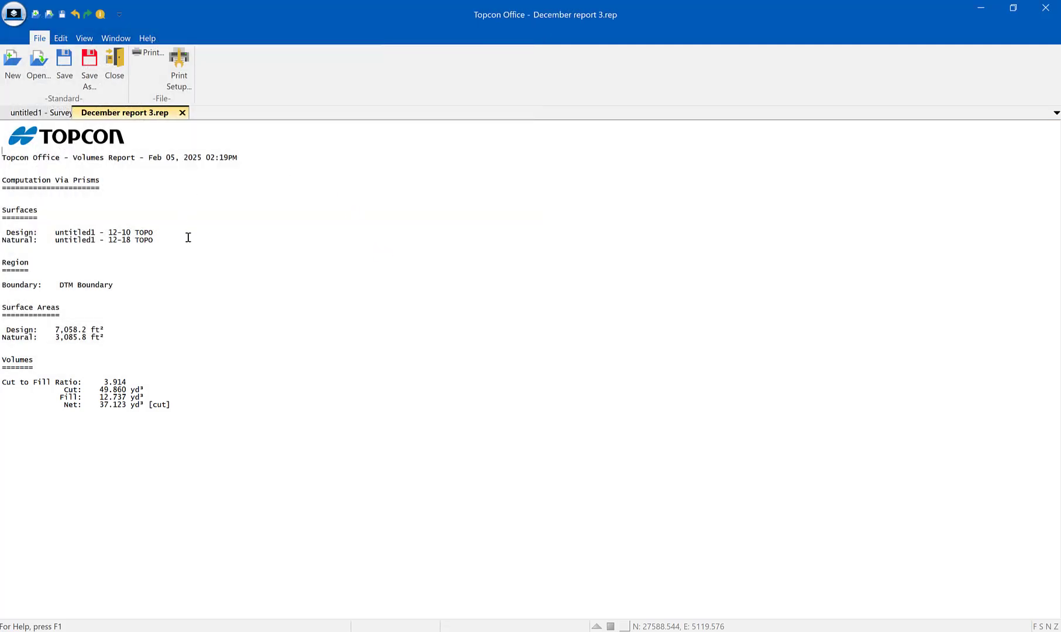